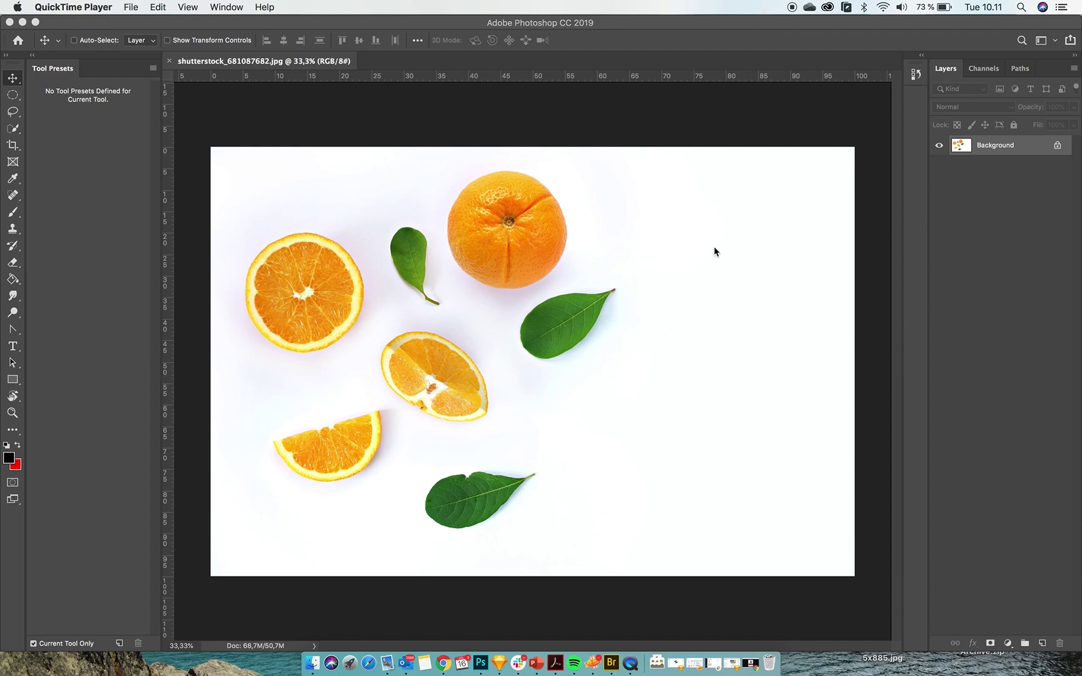
Select the white background around the oranges and leaves with the Quick Selection tool
left_click(17, 129)
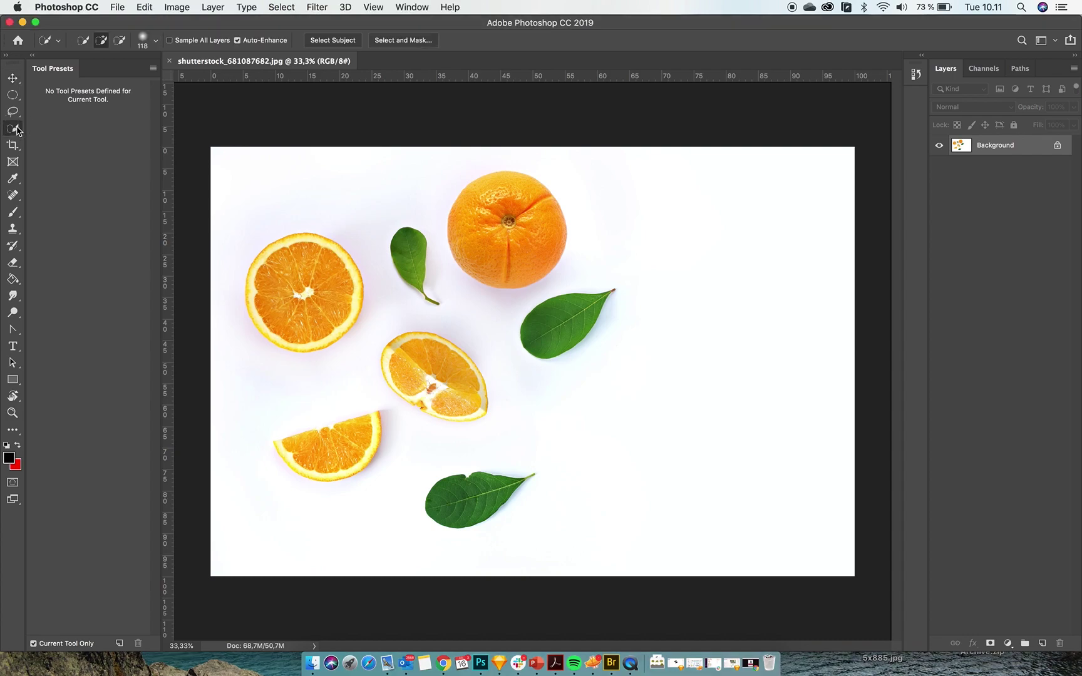
mouse_move(652, 236)
left_mouse_down()
mouse_move(681, 278)
mouse_move(686, 332)
mouse_move(648, 414)
left_mouse_up()
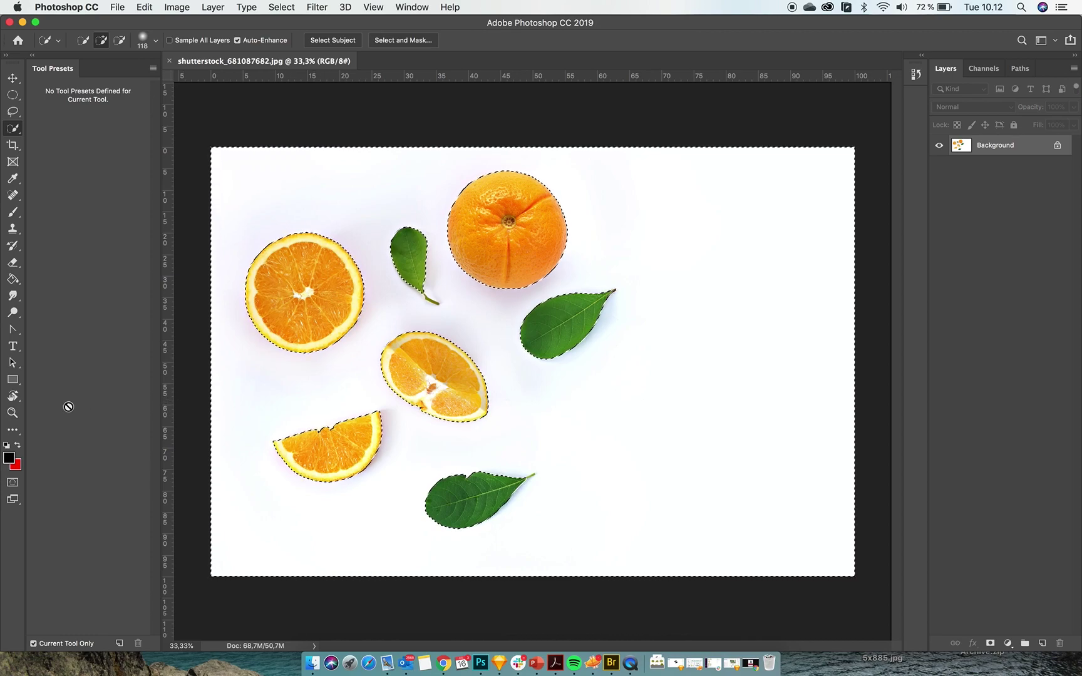
Subtract the stem of the small leaf beside the whole orange from the background selection, using an 18 px Quick Selection brush
left_click(13, 413)
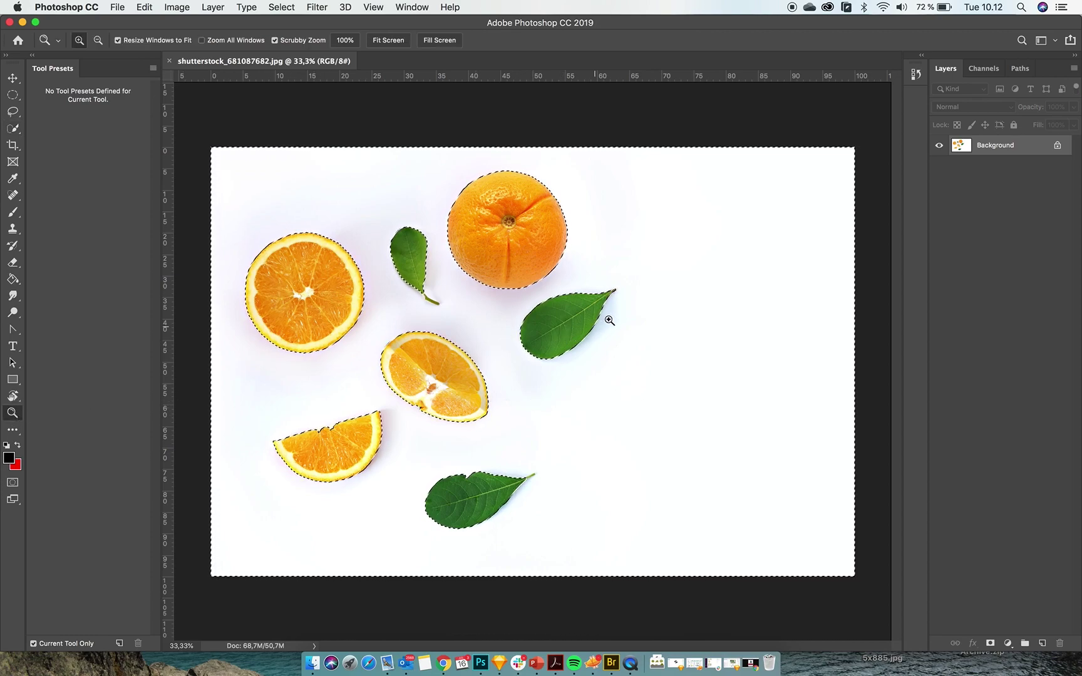
left_click(431, 300)
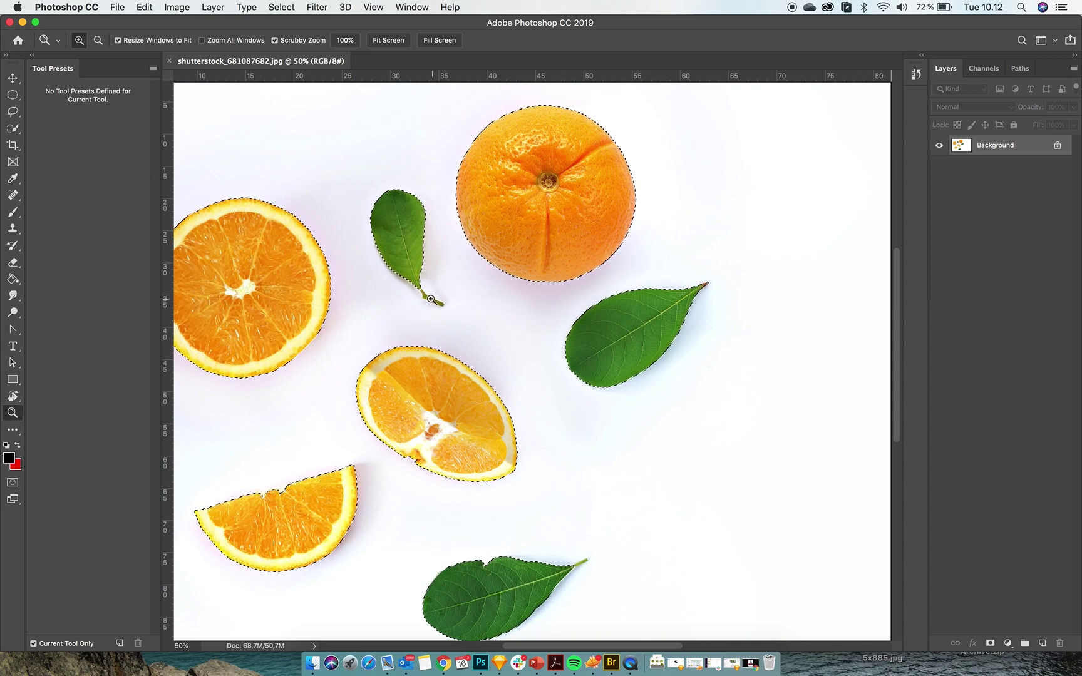
left_click(431, 299)
left_click(431, 299)
left_click(431, 300)
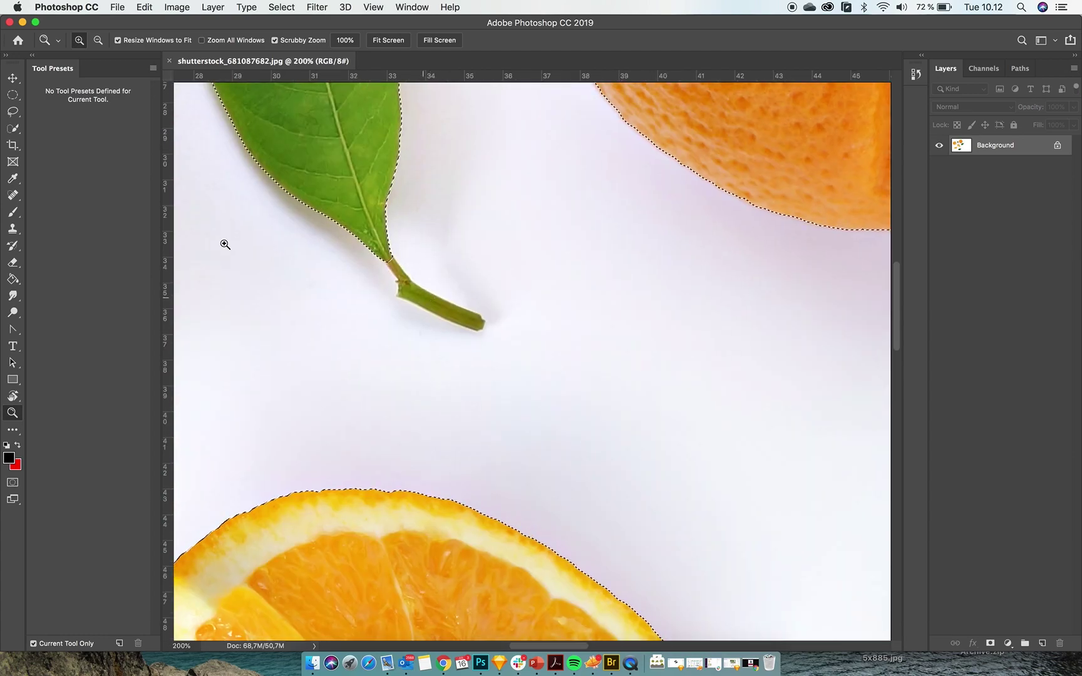
left_click(17, 128)
left_click(144, 41)
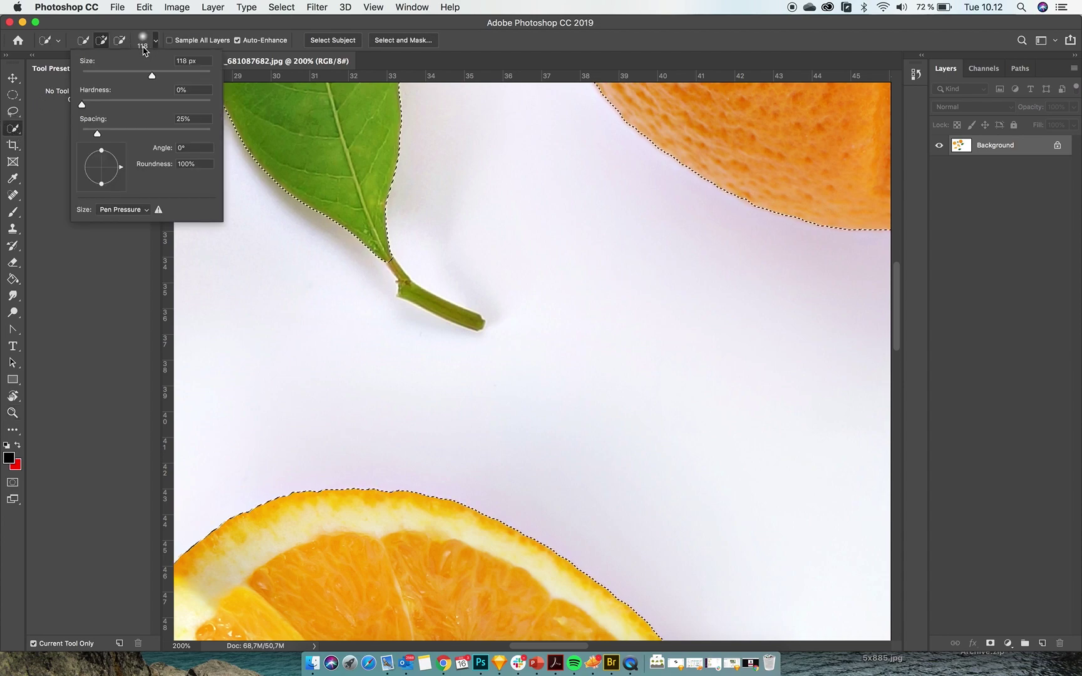
left_click(95, 75)
key("alt")
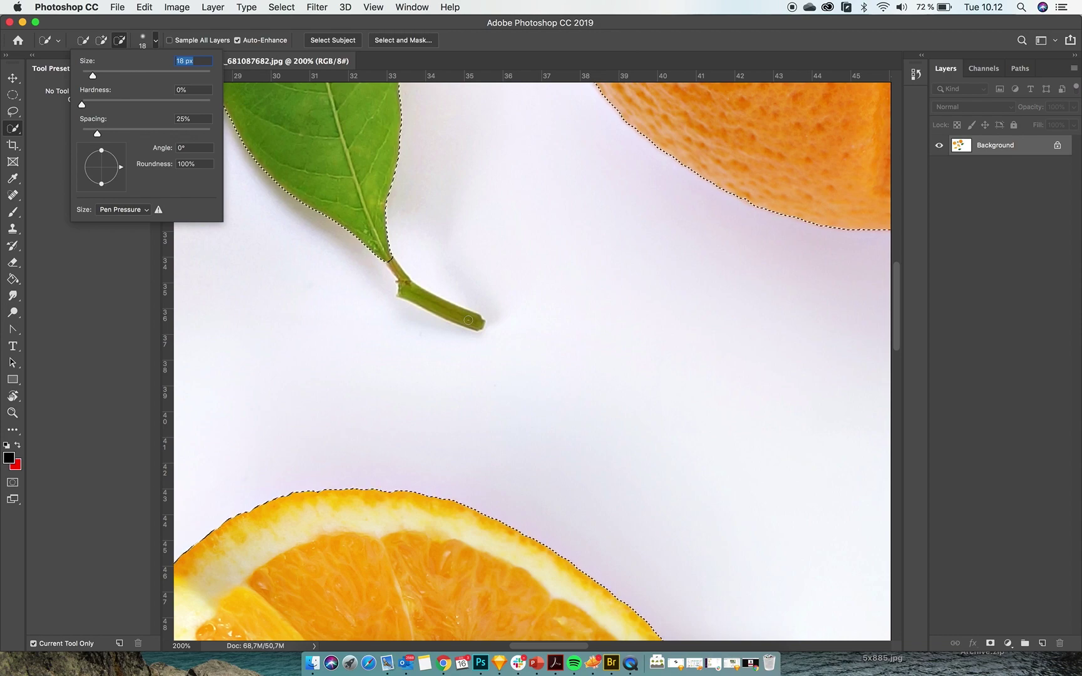
left_click(468, 320)
mouse_move(468, 320)
left_mouse_down()
mouse_move(413, 294)
mouse_move(390, 261)
left_mouse_up()
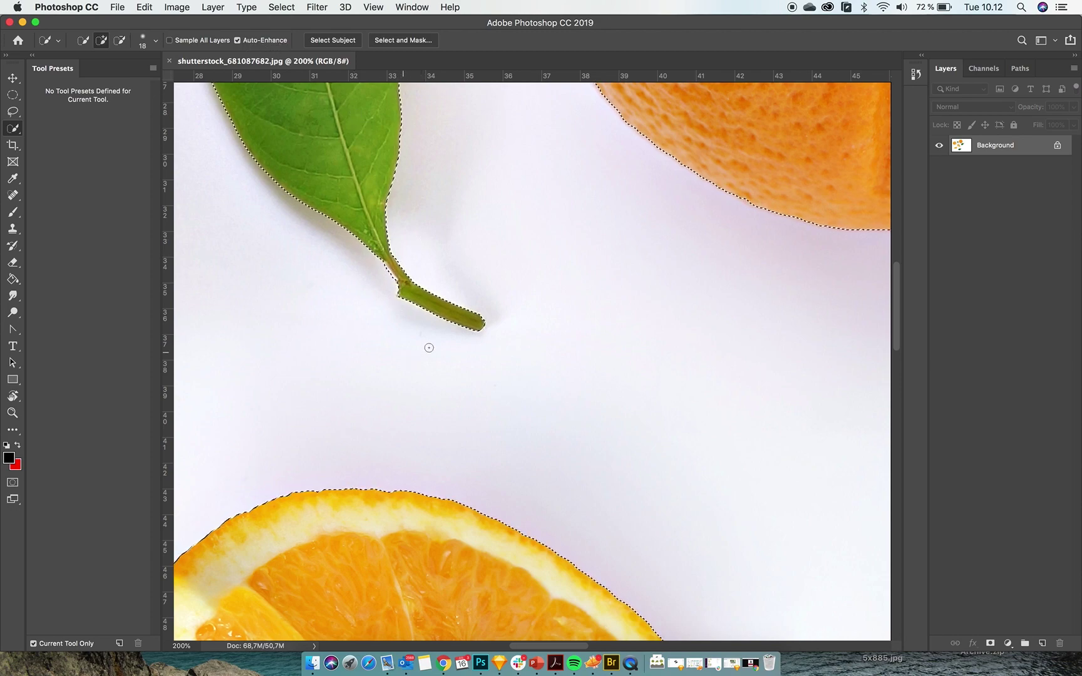
Subtract the stem of the lowest leaf from the background selection with the Quick Selection tool
left_click(13, 413)
left_click(584, 363, "alt")
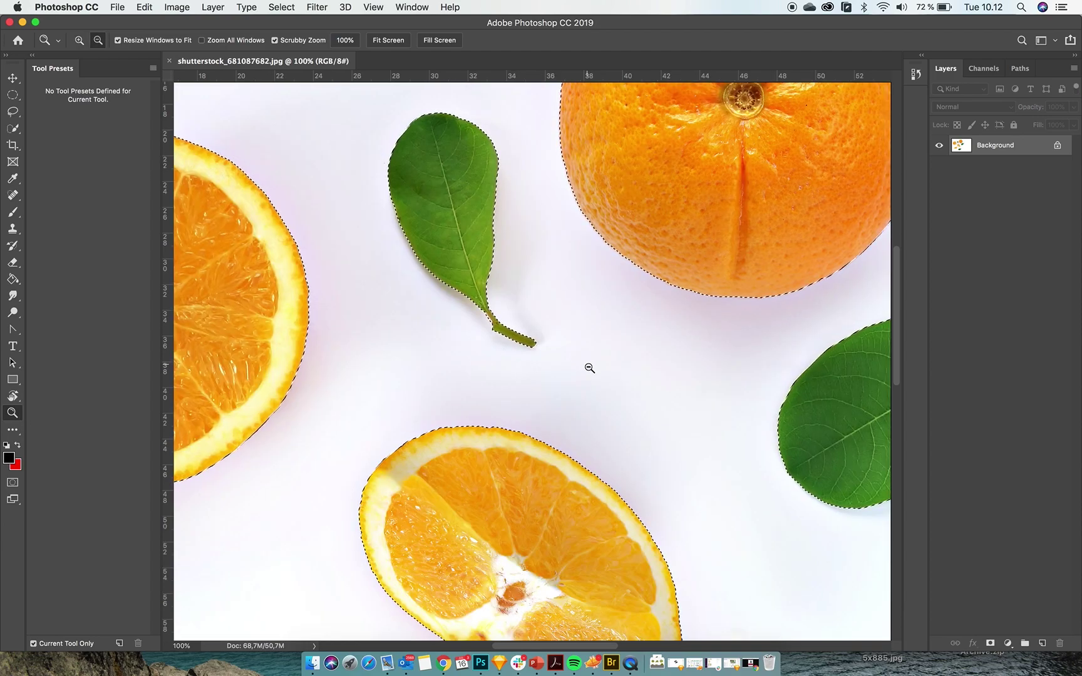
left_click_drag(677, 377, 493, 403)
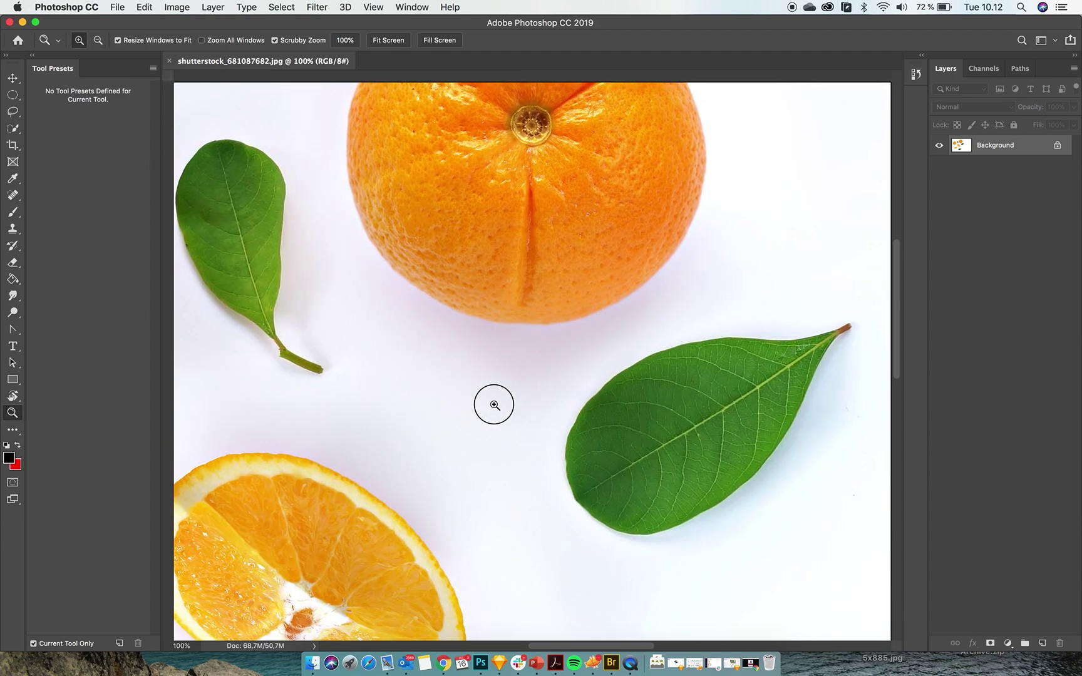
left_click_drag(693, 293, 534, 256)
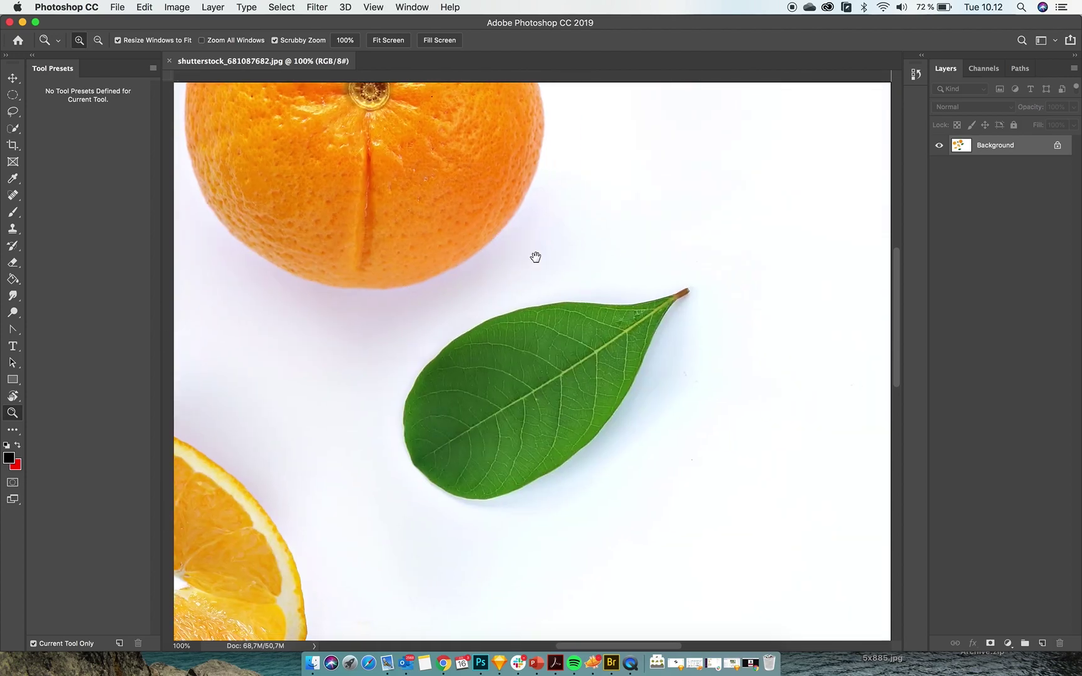
left_click_drag(467, 414, 671, 235)
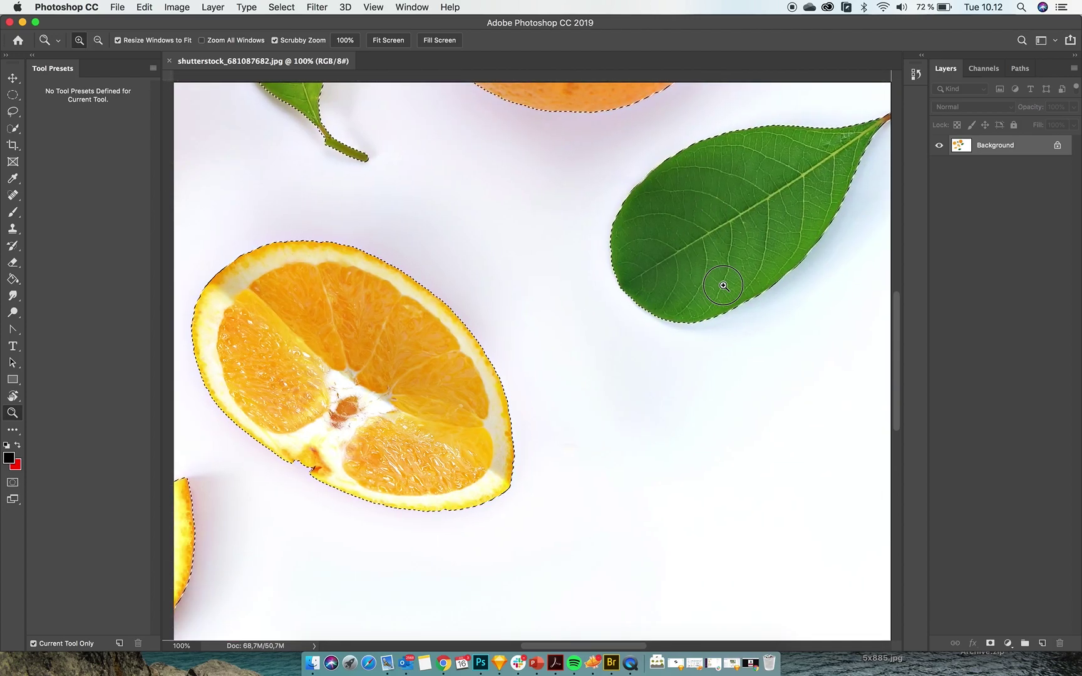
left_click_drag(504, 439, 724, 284)
left_click_drag(597, 435, 473, 309)
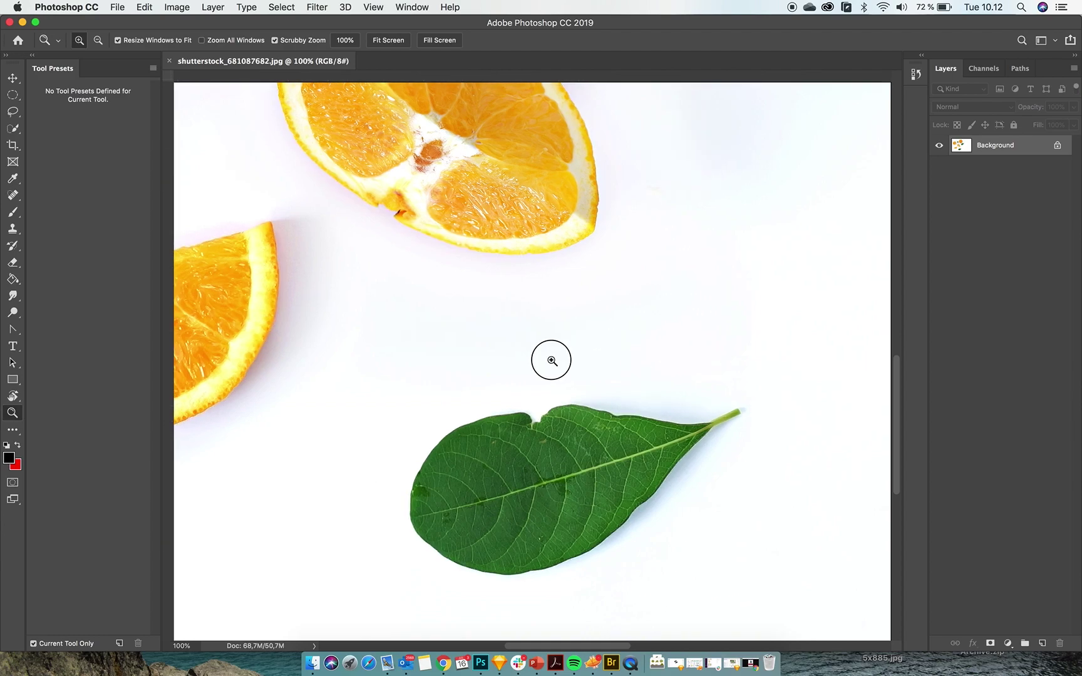
left_click_drag(551, 361, 485, 308)
left_click(568, 366)
key("super+r")
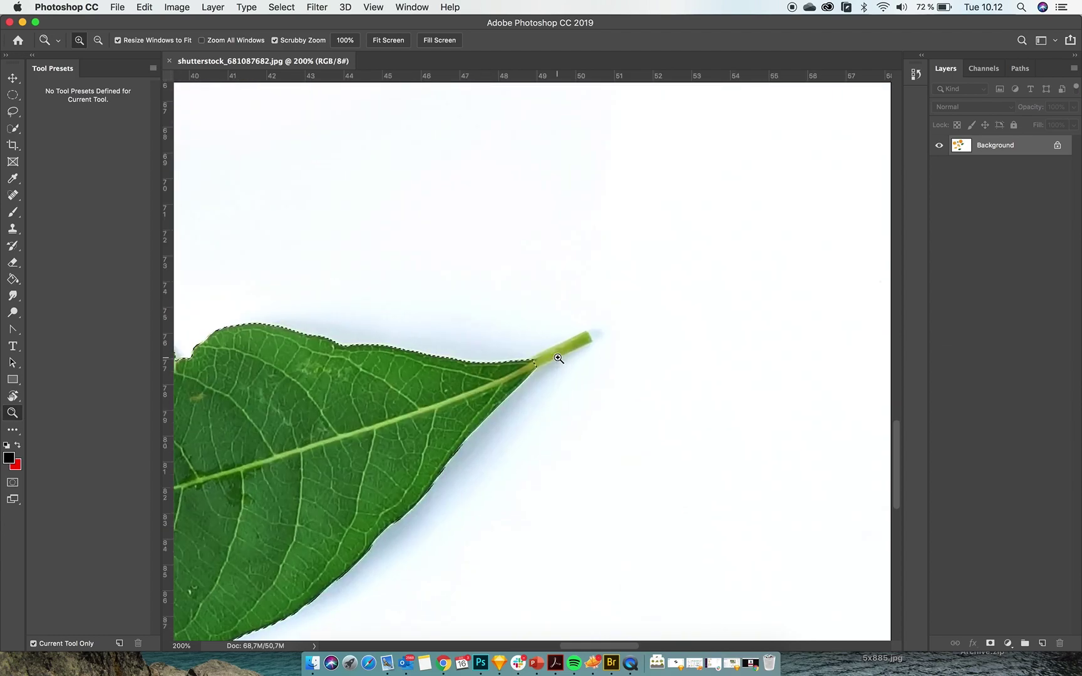
left_click(12, 128)
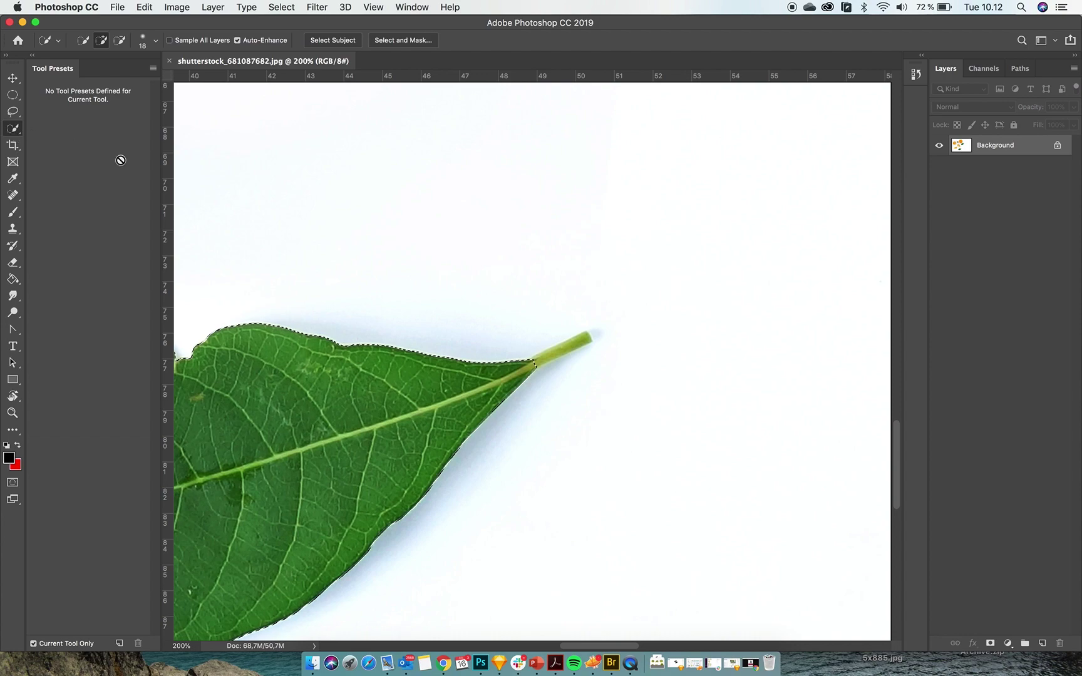
left_click(561, 352)
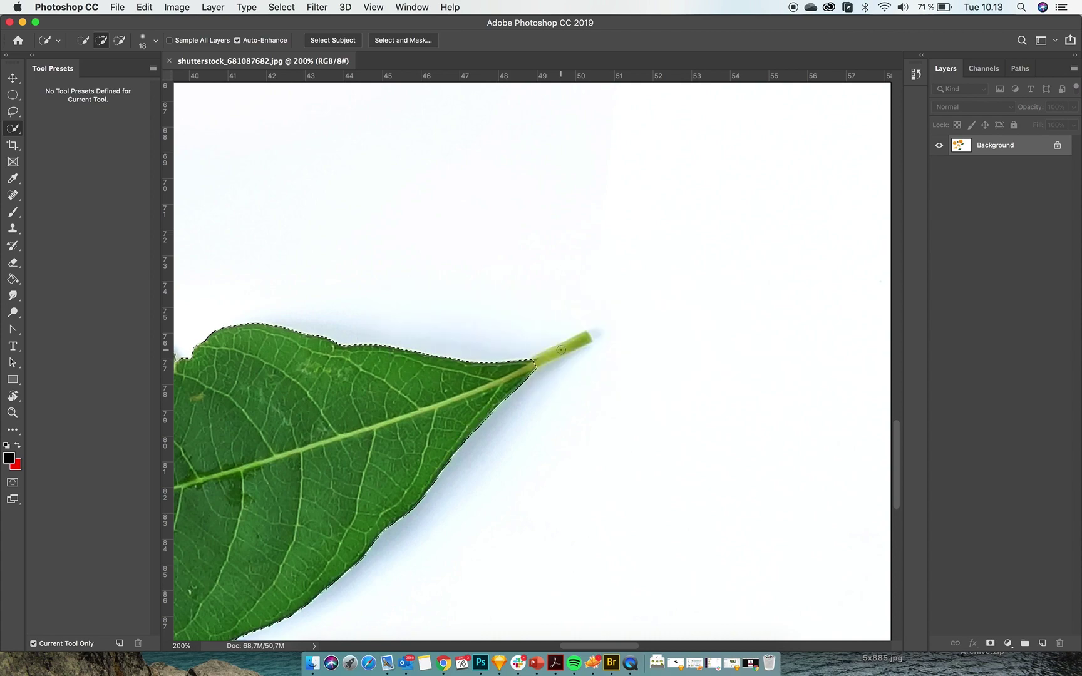
key("alt")
left_click_drag(584, 339, 533, 357)
left_click(12, 415)
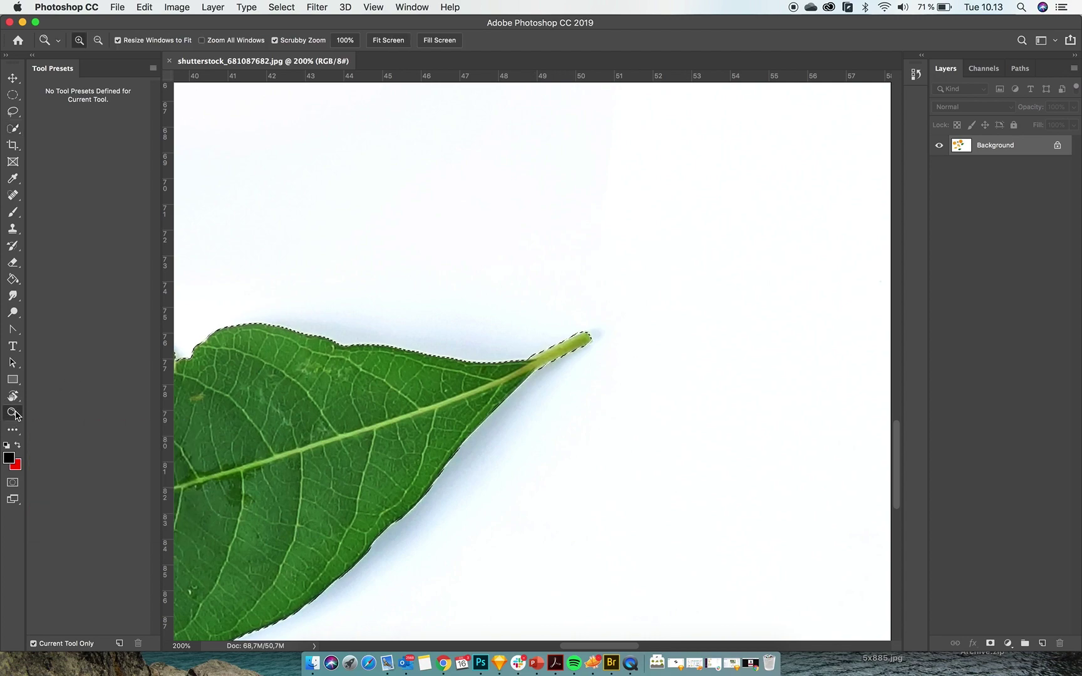
left_click(515, 256, "alt")
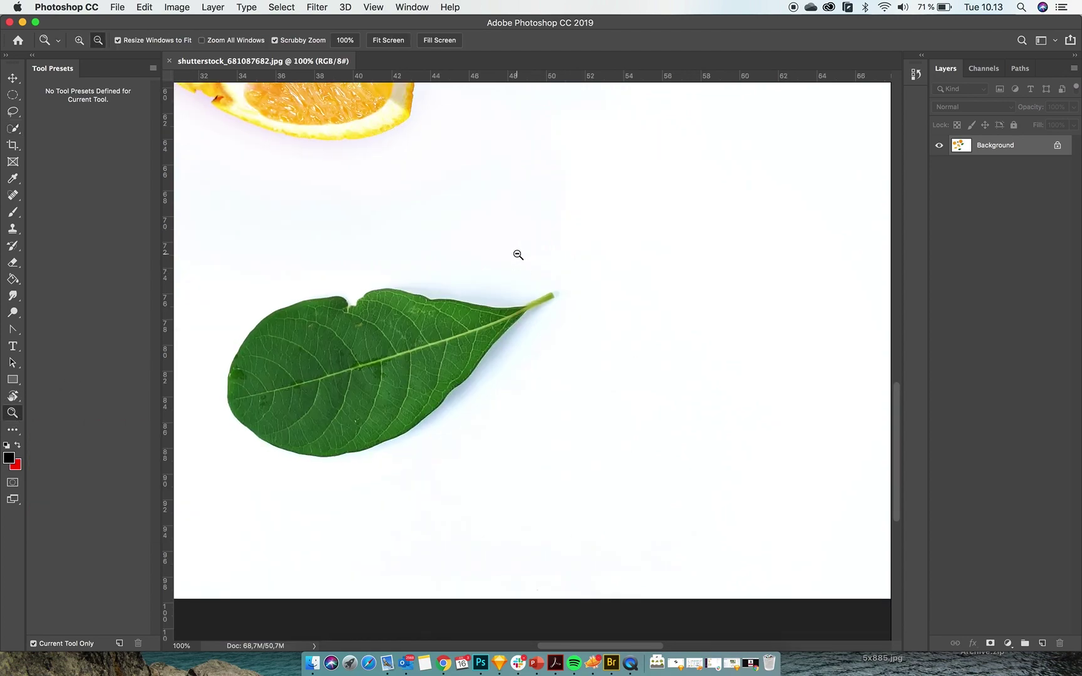
left_click(510, 254, "alt")
mouse_move(561, 312)
left_mouse_down()
mouse_move(596, 346)
mouse_move(493, 310)
mouse_move(665, 411)
left_mouse_up()
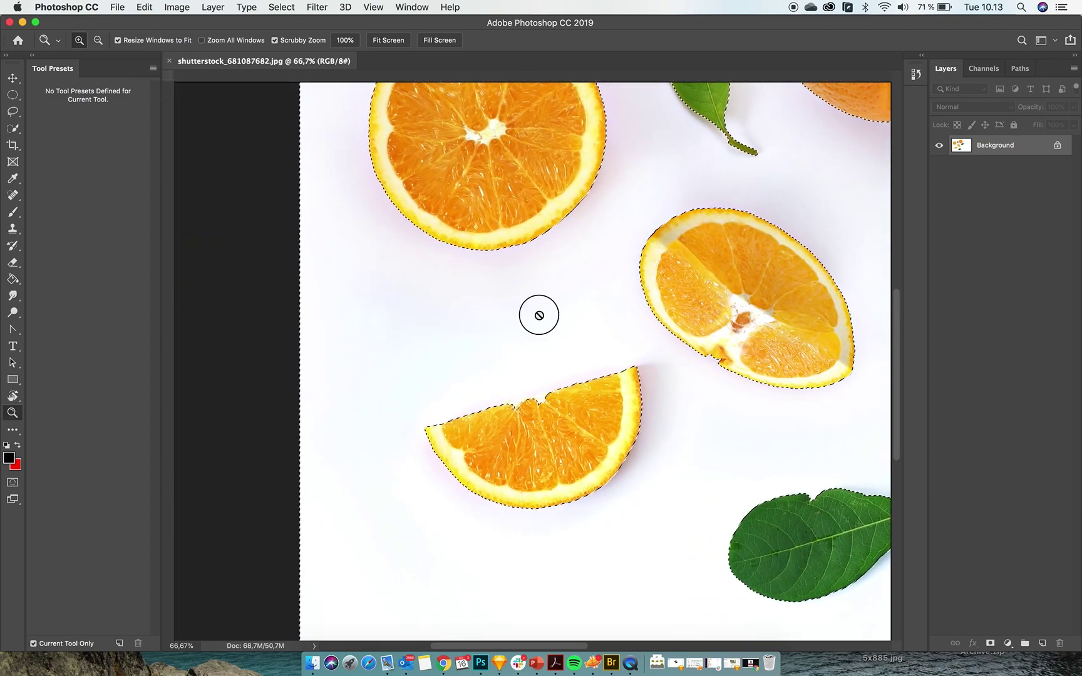
left_click_drag(604, 273, 459, 376)
left_click(273, 6)
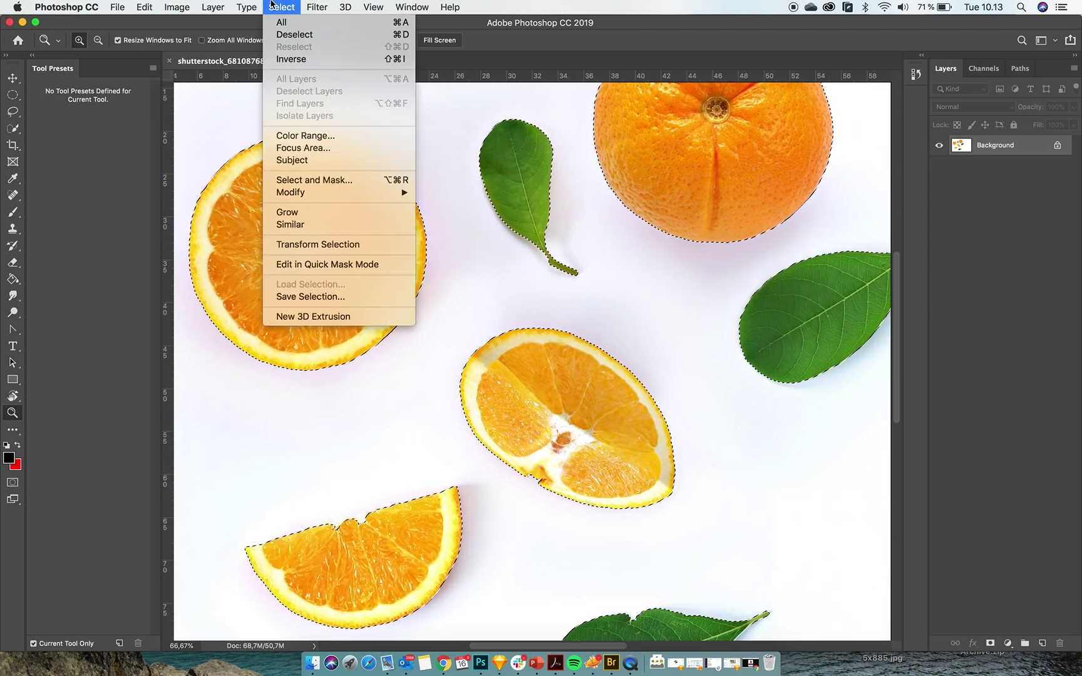
left_click(288, 136)
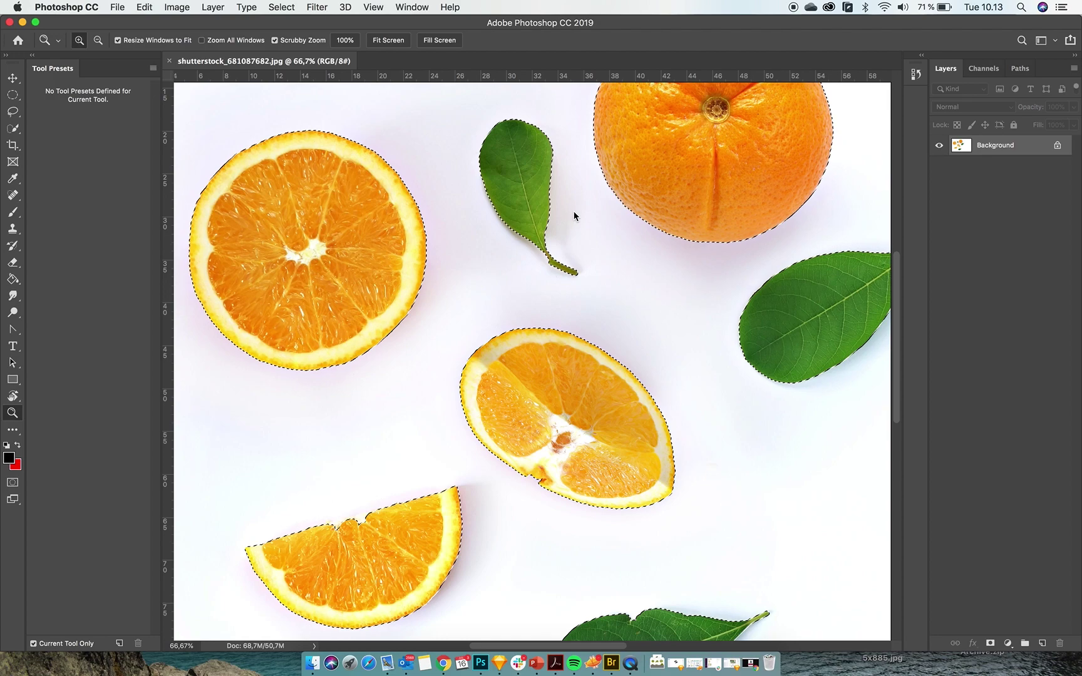
left_click(649, 271)
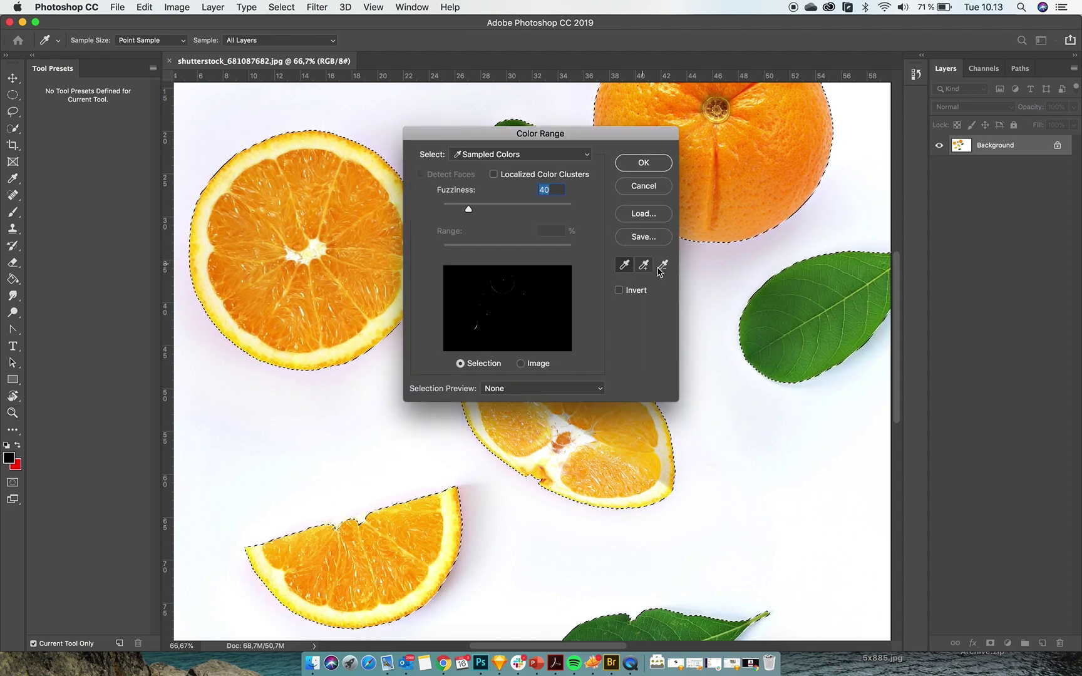
left_click(665, 268)
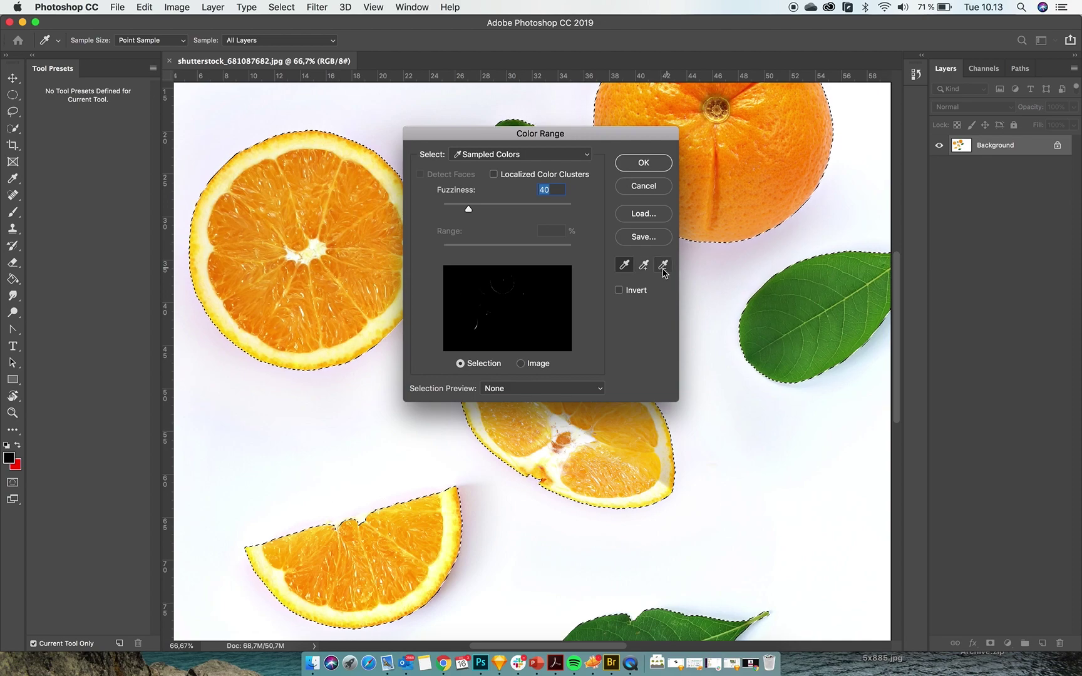
left_click(643, 187)
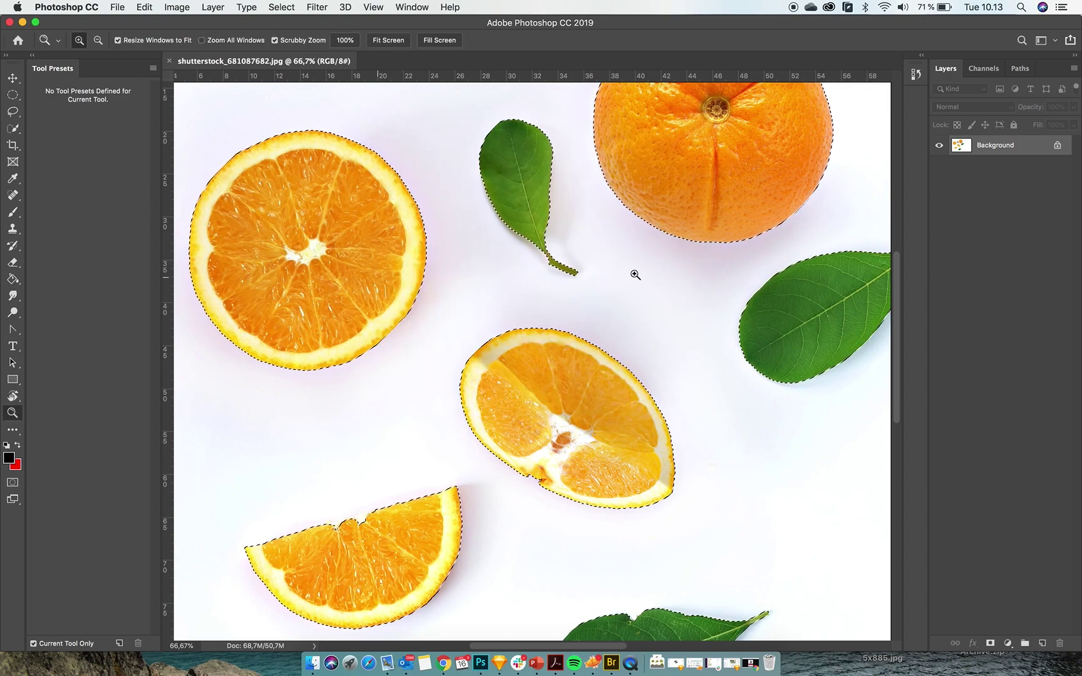
Add a layer mask from the background selection and invert it so the background is hidden around the fruit and leaves
left_click_drag(681, 273, 647, 330)
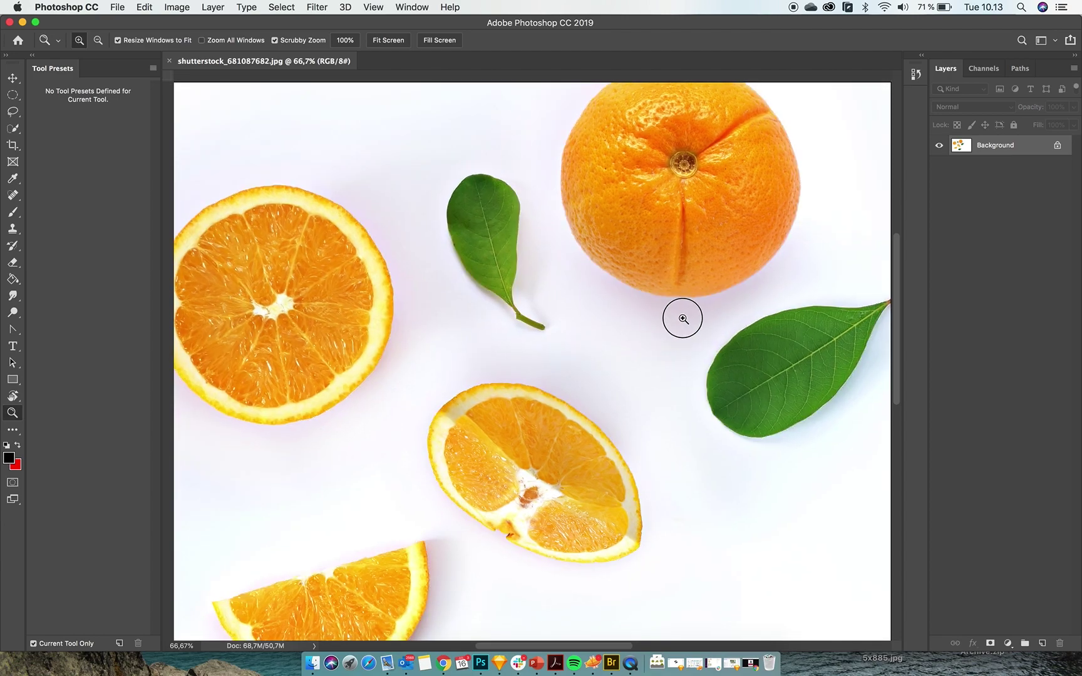
scroll(682, 316, "down", 5)
key("super+r")
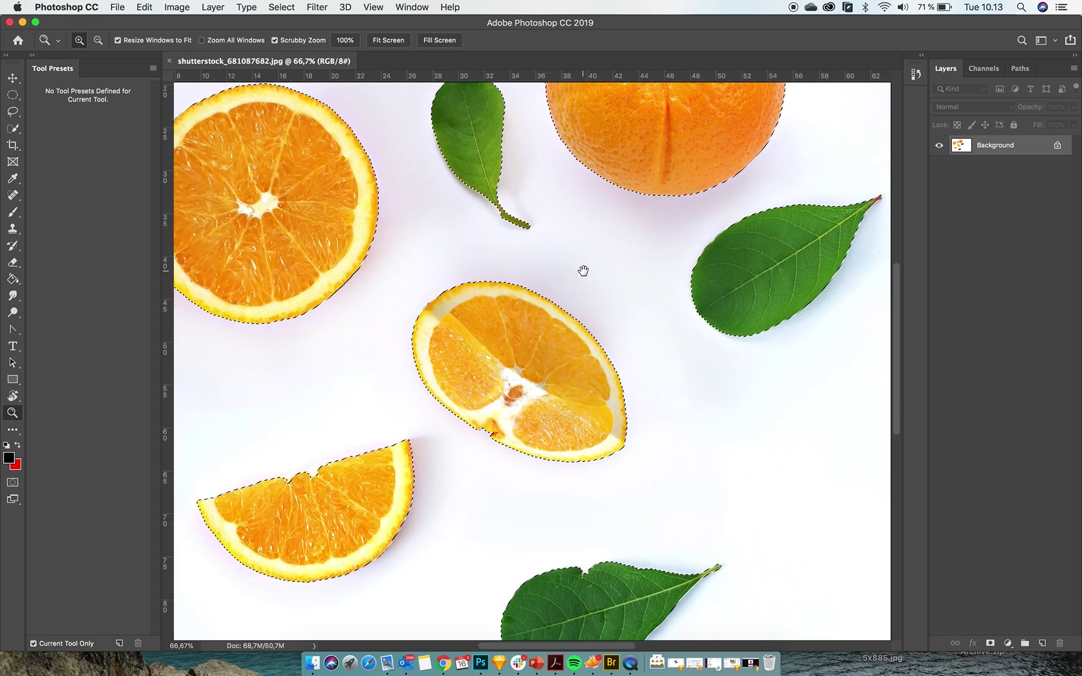
left_click_drag(570, 259, 526, 205)
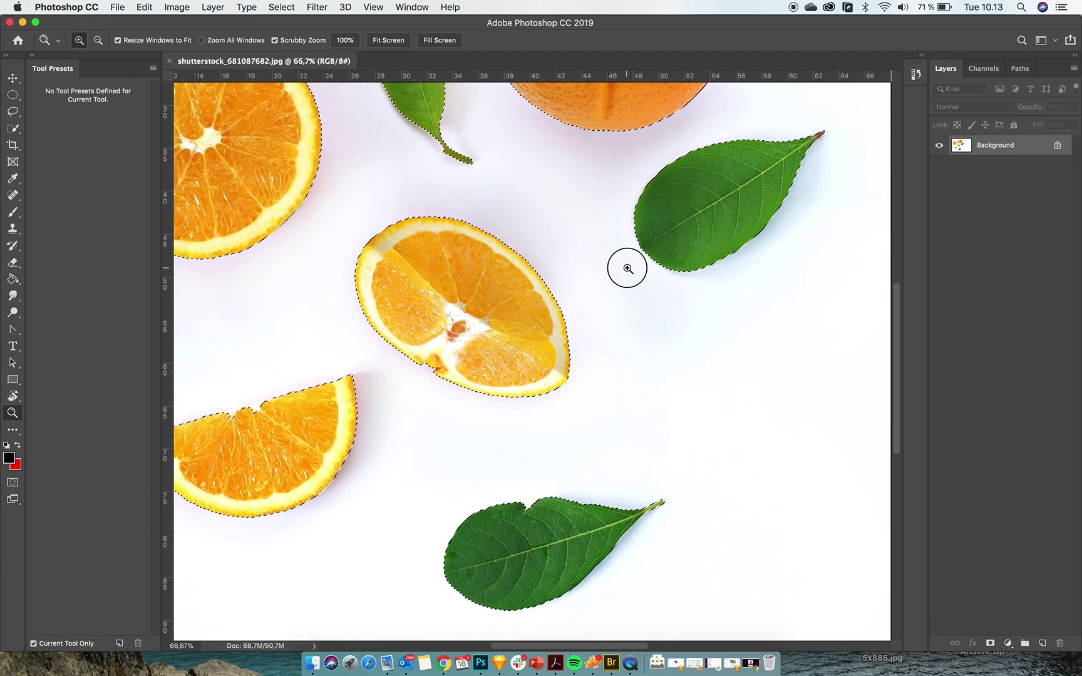
left_click_drag(628, 268, 483, 358)
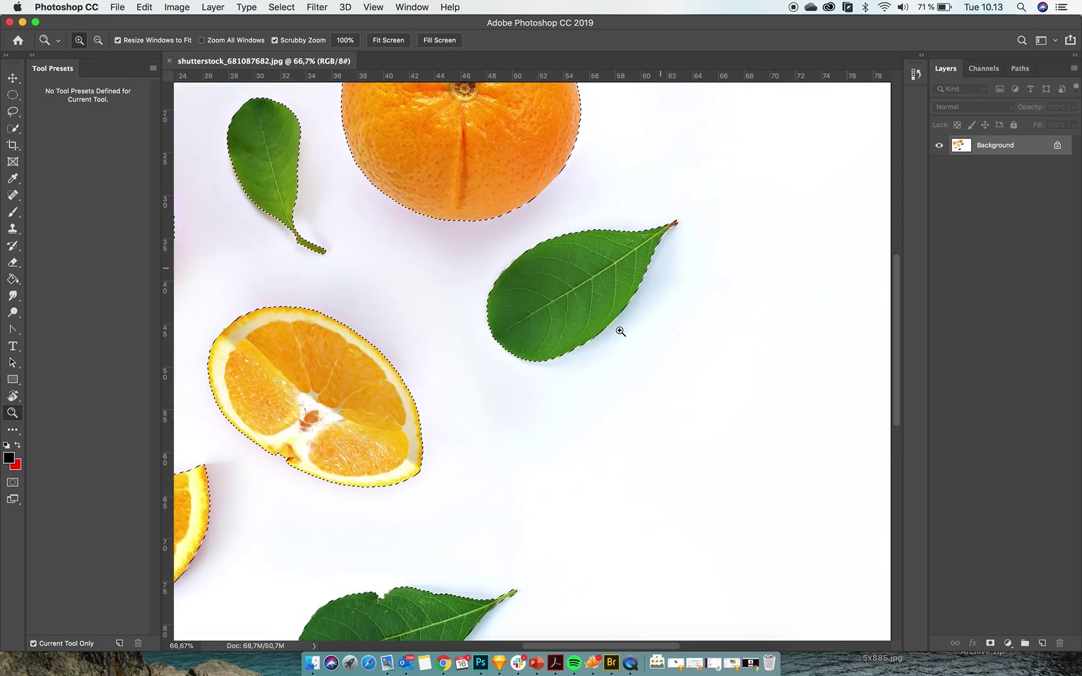
left_click_drag(592, 191, 713, 263)
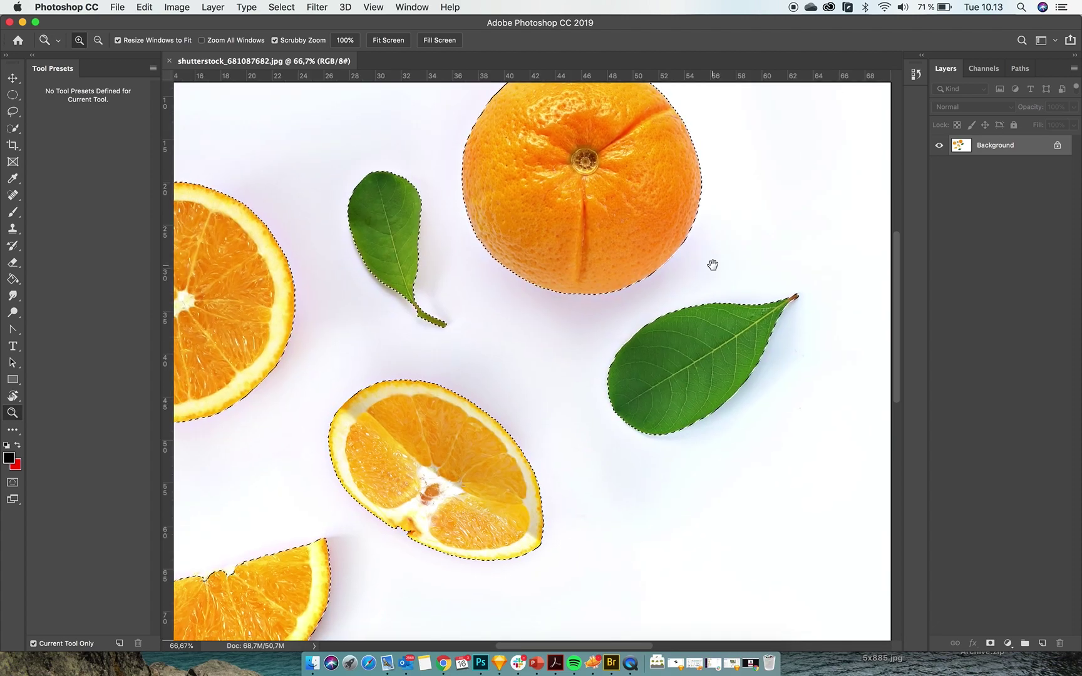
left_click_drag(597, 230, 749, 169)
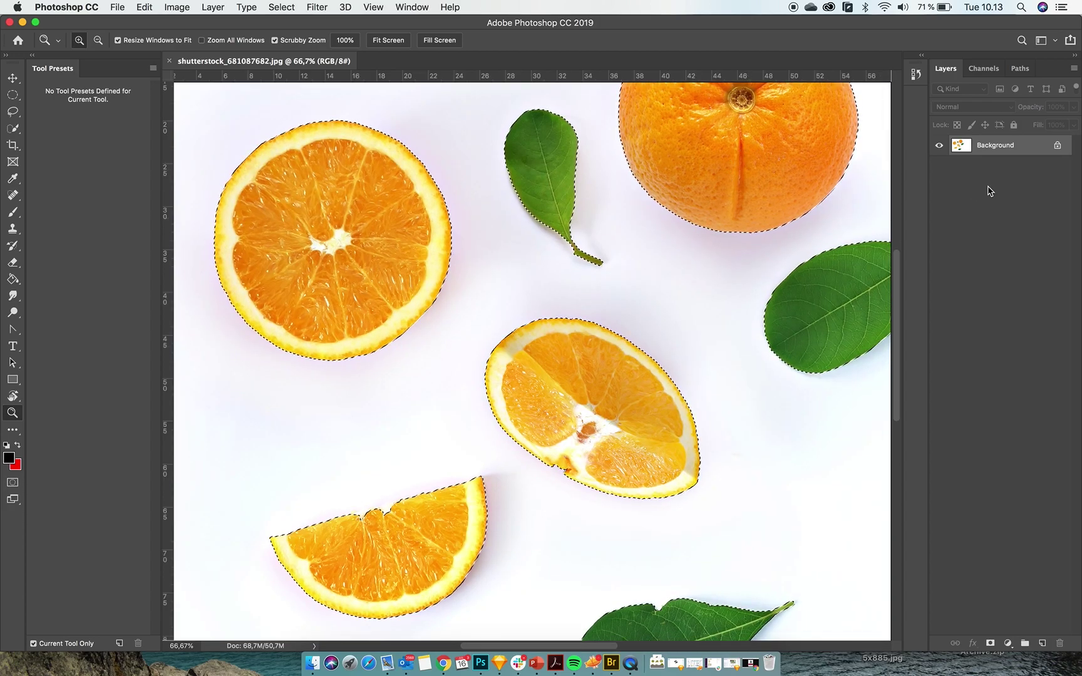
left_click(991, 644)
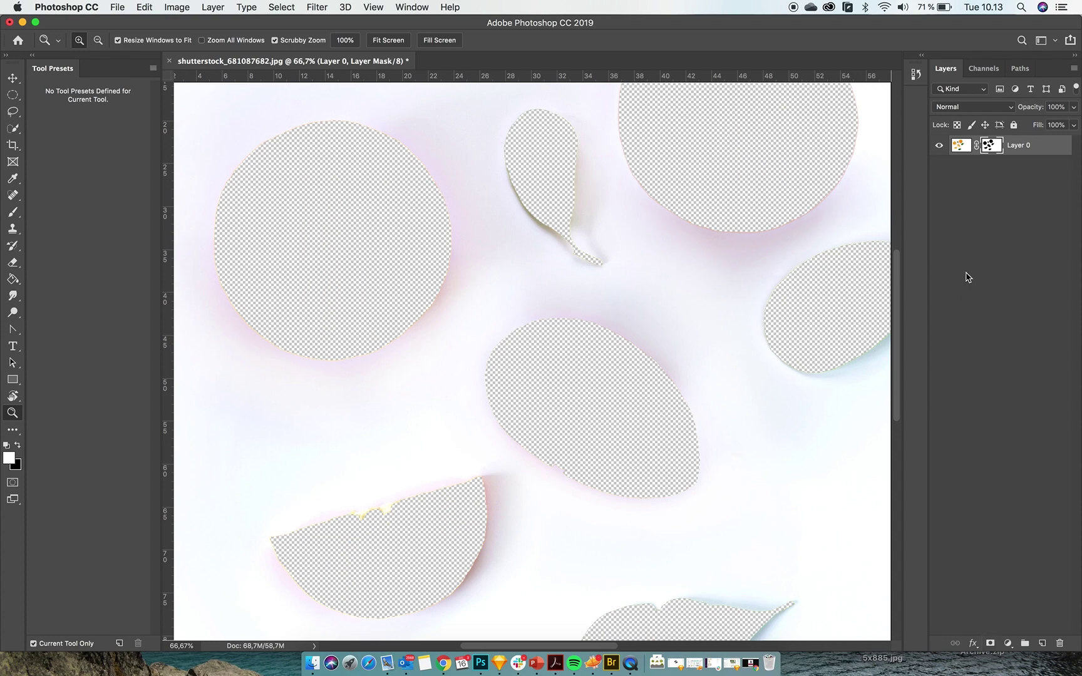
key("super+i")
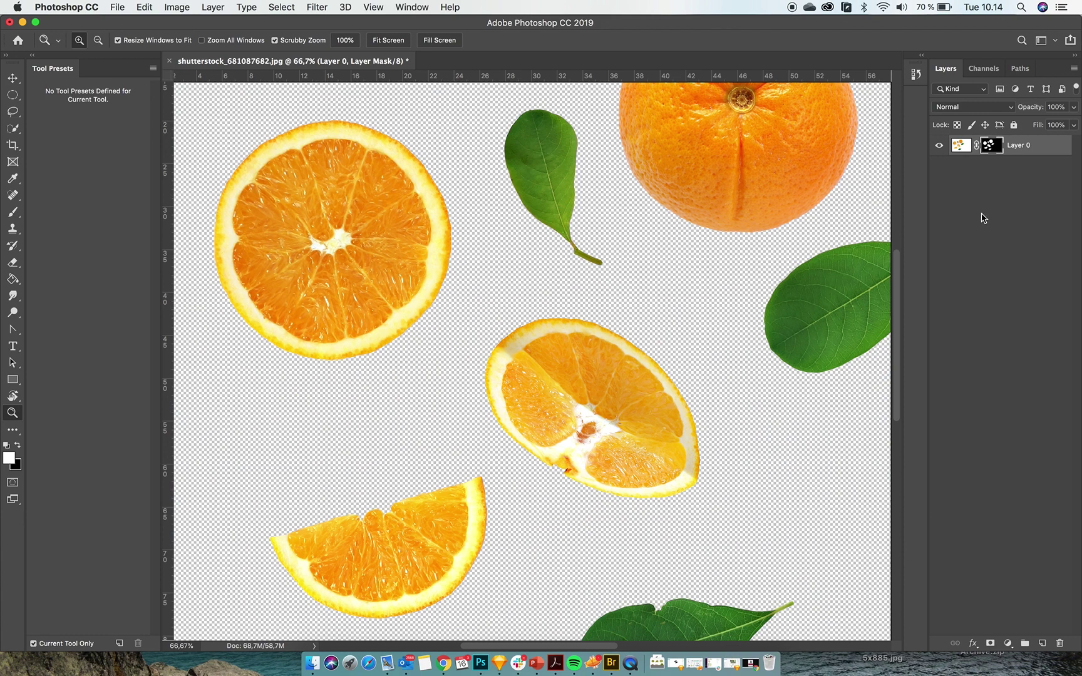
Disable the layer's mask and display the image's colour channels
right_click(988, 147)
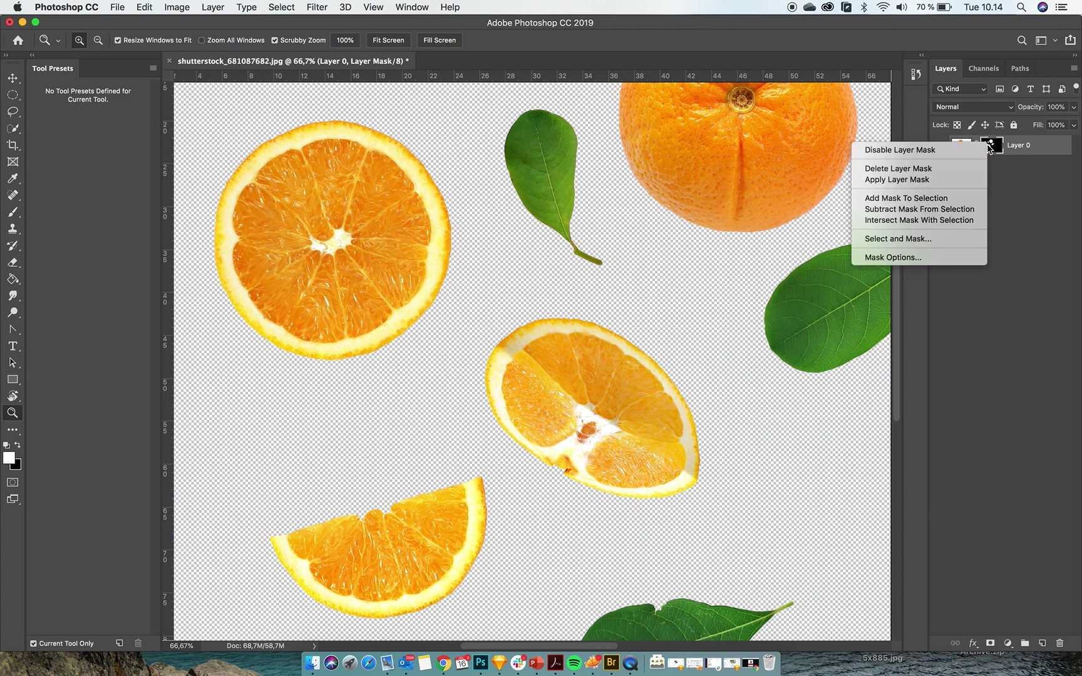
left_click(937, 152)
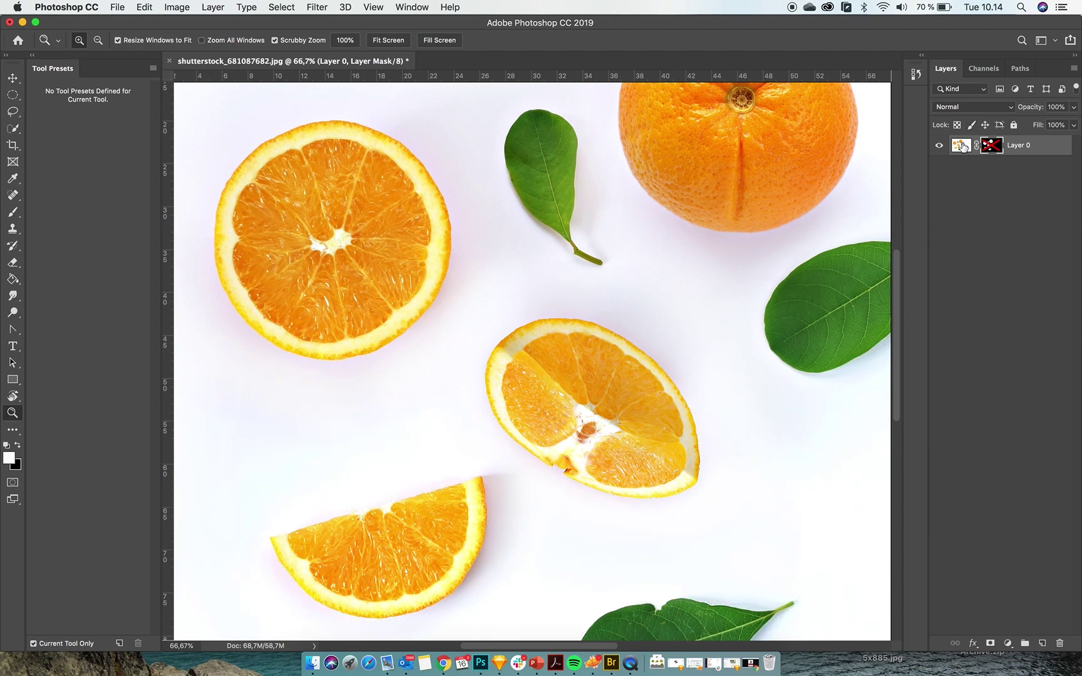
left_click(979, 71)
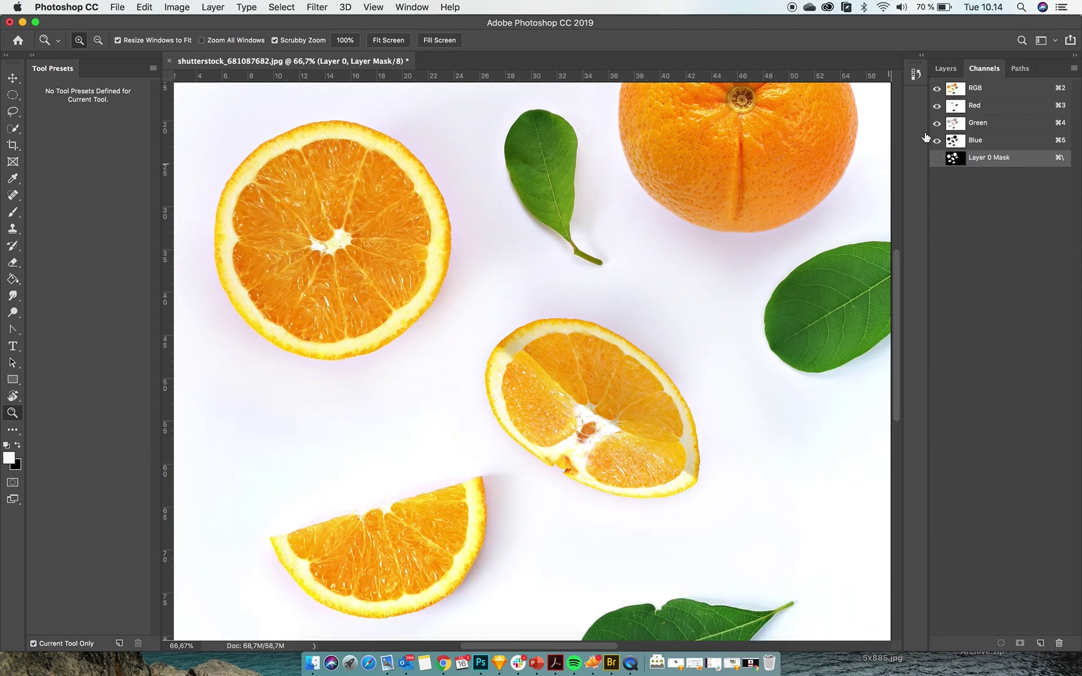
Load the RGB composite channel's luminosity as a selection and add a new layer masked by it
left_click(960, 89)
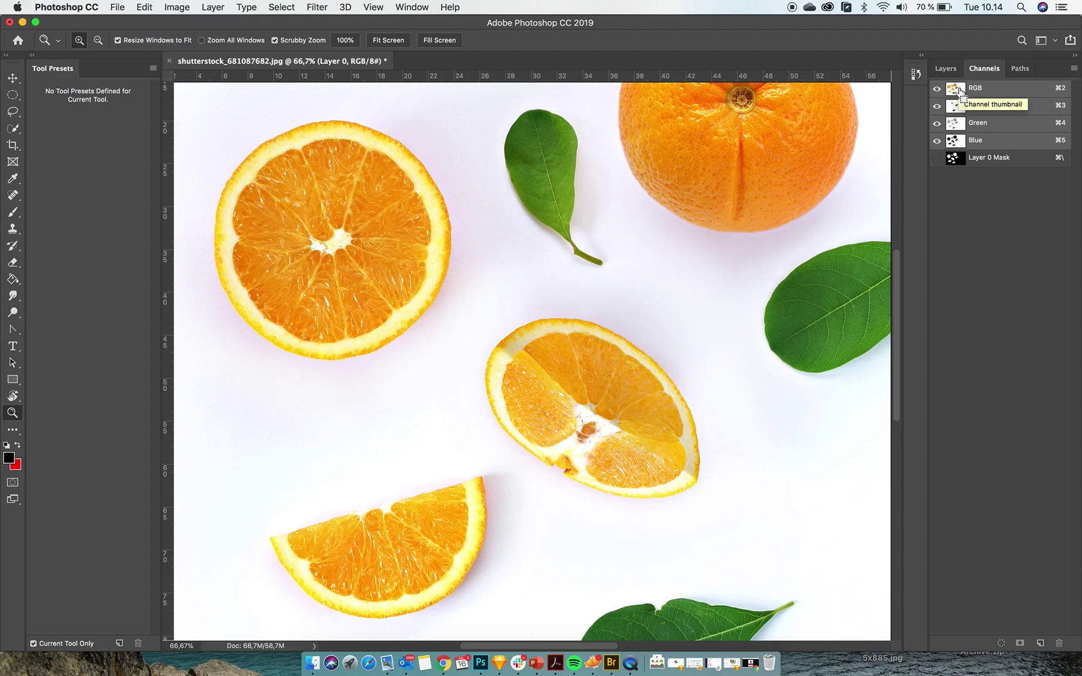
left_click(960, 92, "super")
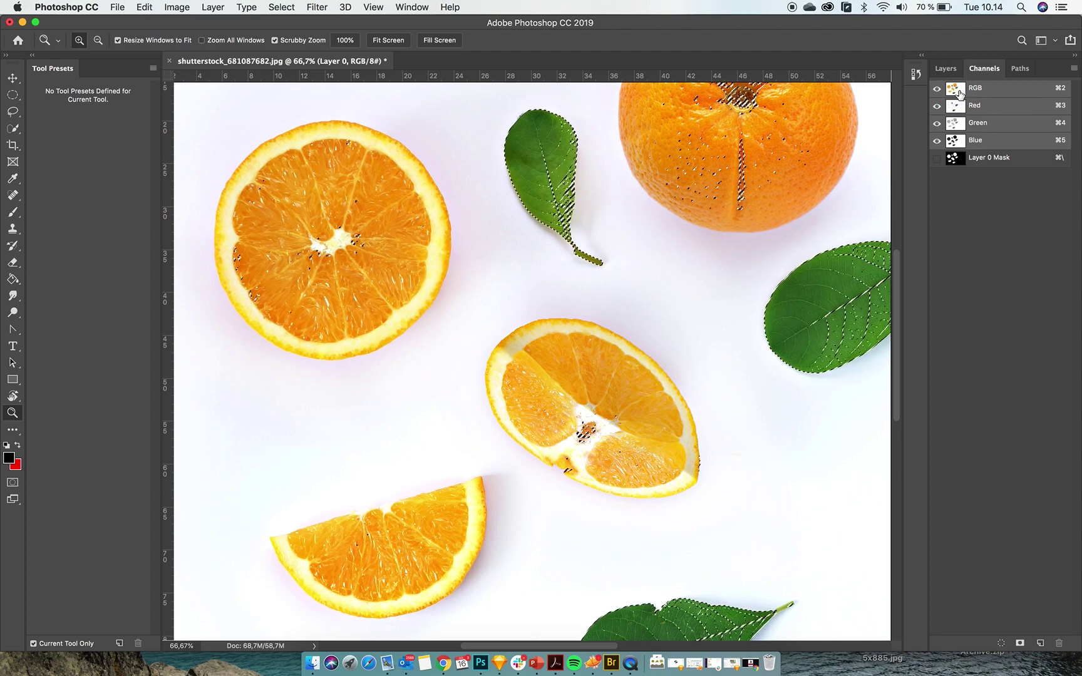
left_click(947, 69)
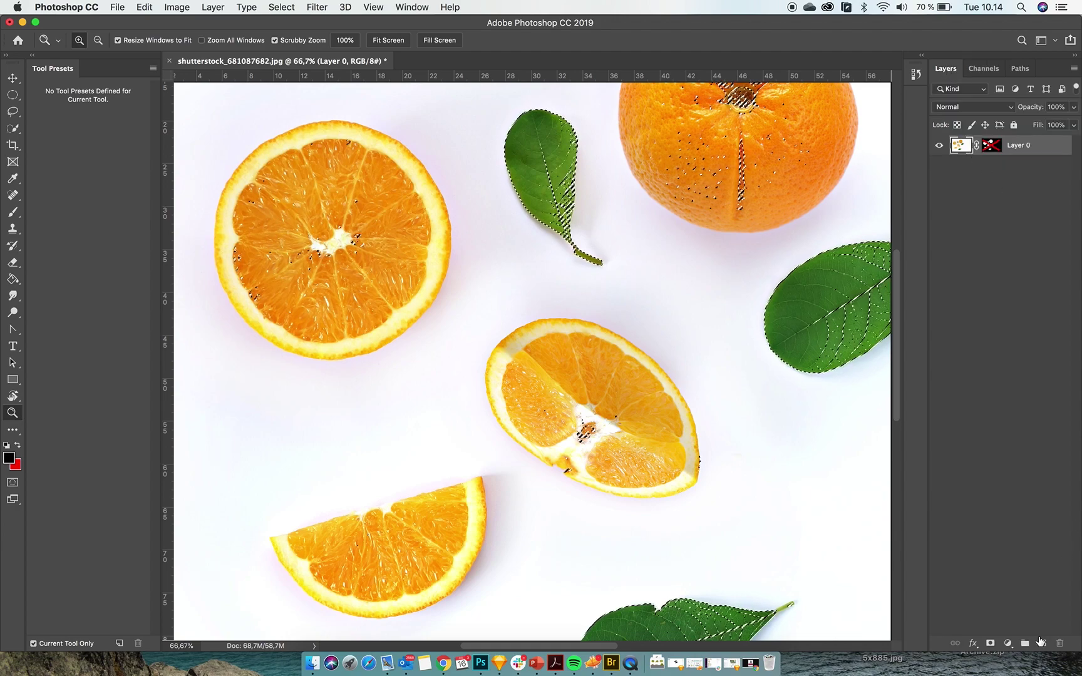
left_click(1040, 642)
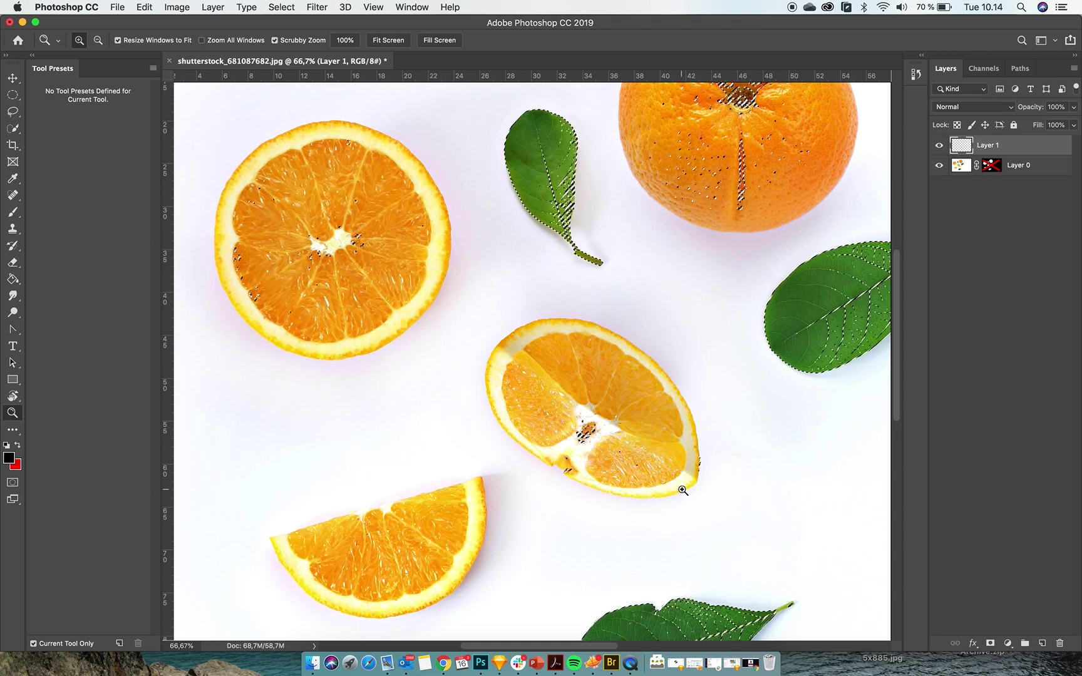
left_click(991, 644)
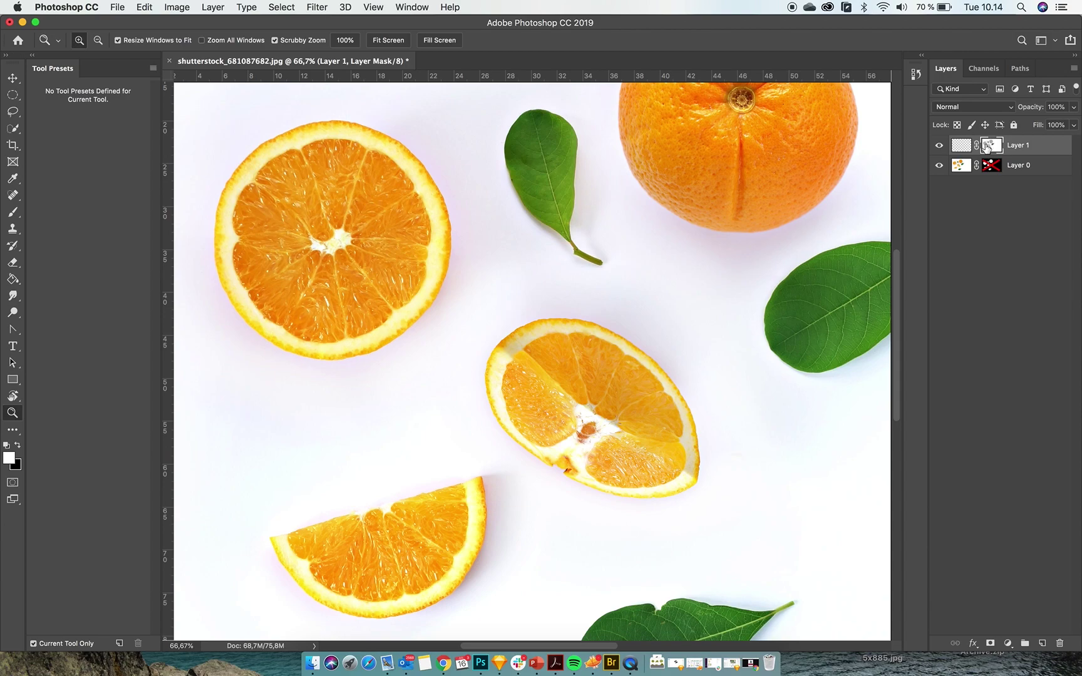
Fill the new layer with black and invert its layer mask so it captures the dark tones and shadows
left_click(962, 146)
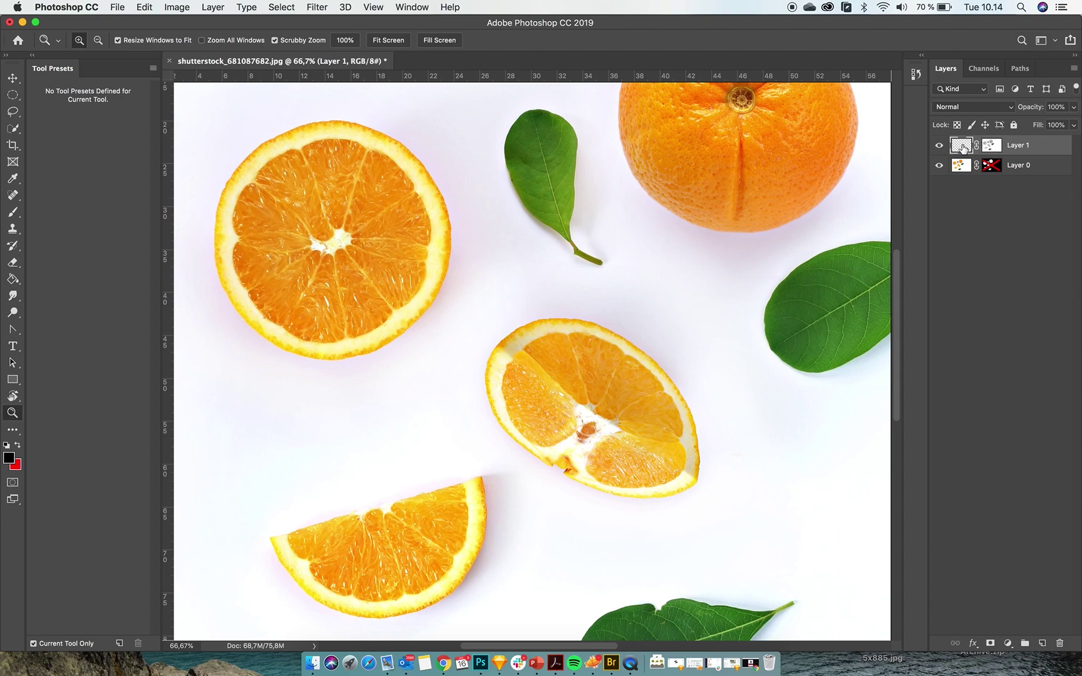
key("x")
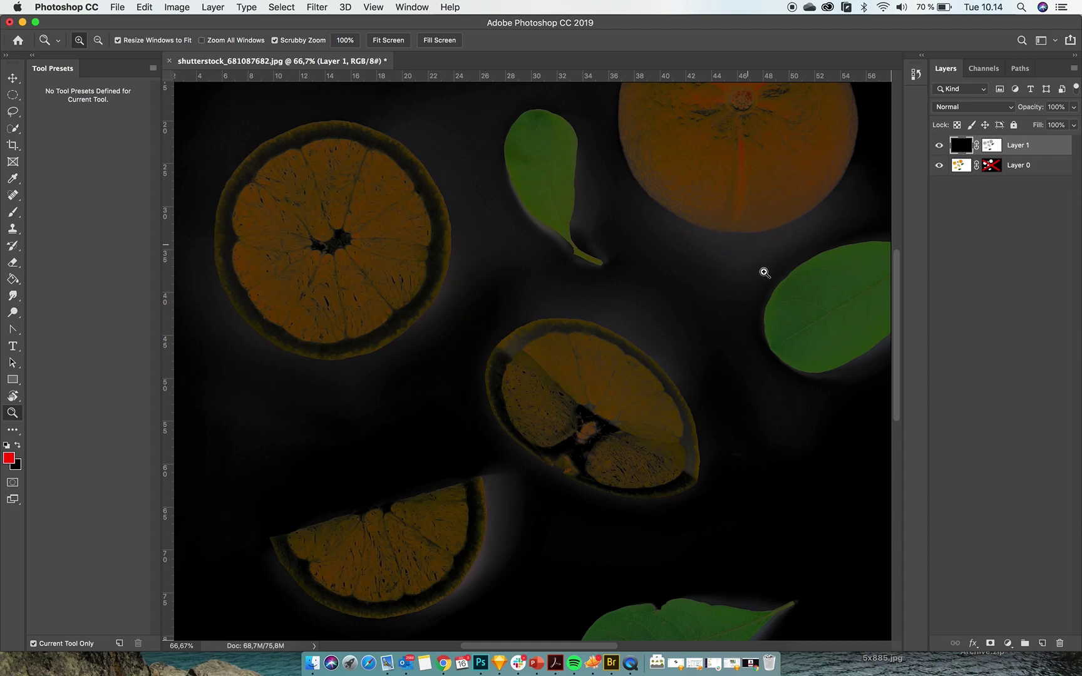
left_click(992, 146)
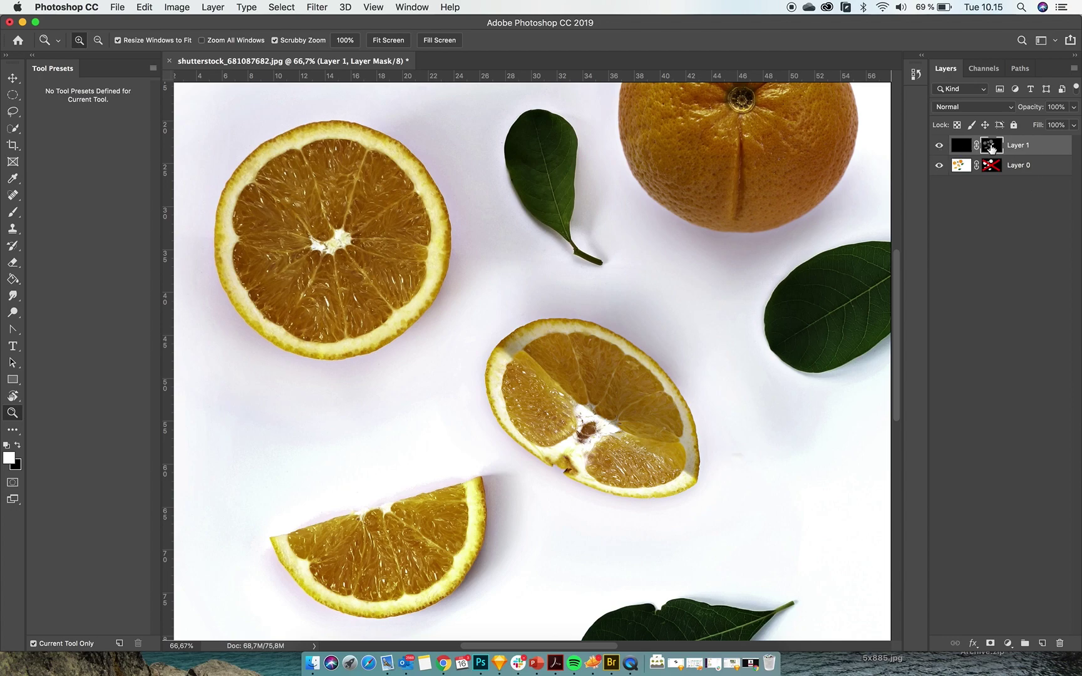
key("super+i")
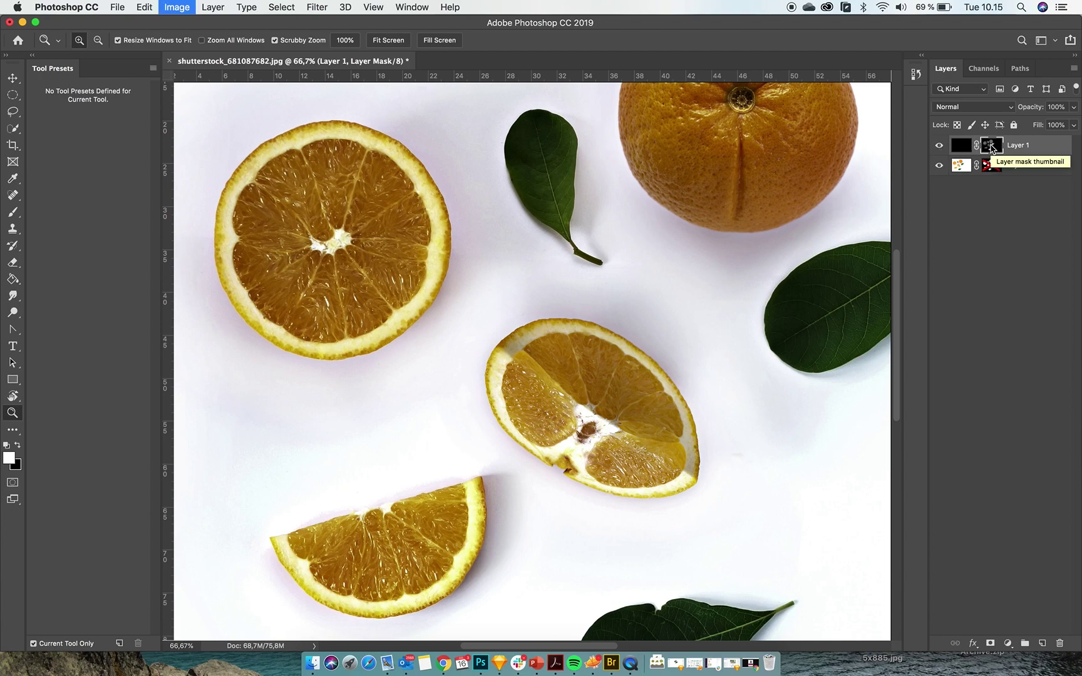
Adjust the black layer's mask with Levels, setting the input values to 9, 1,03 and 209
key("super+l")
left_click_drag(588, 290, 524, 292)
left_click_drag(429, 291, 461, 292)
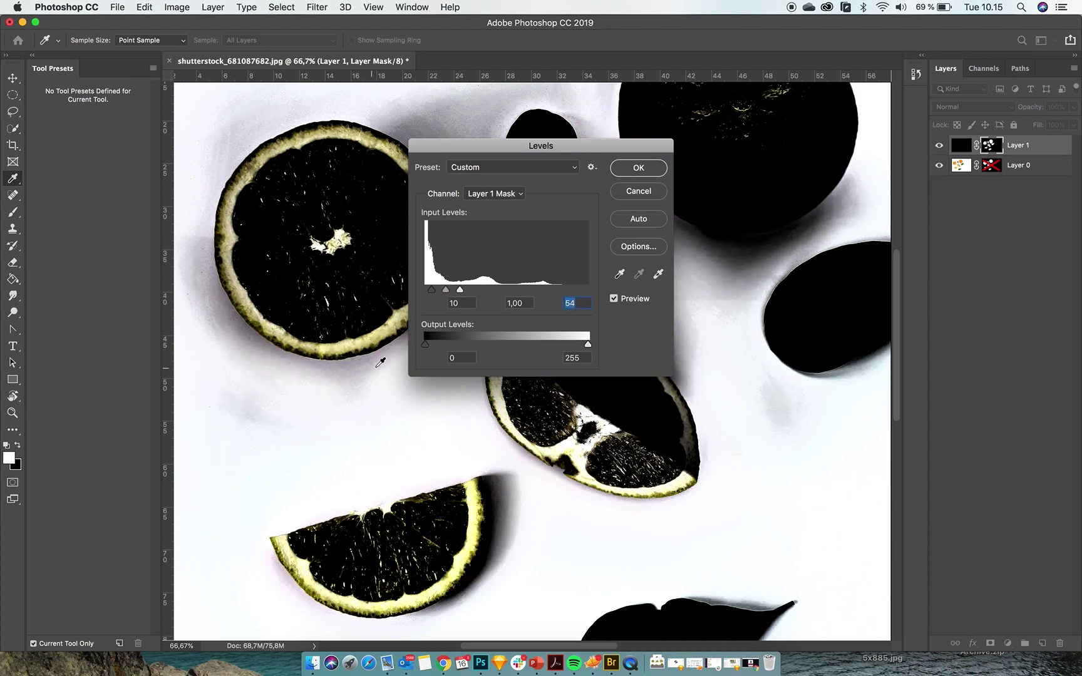
left_click_drag(461, 294, 563, 299)
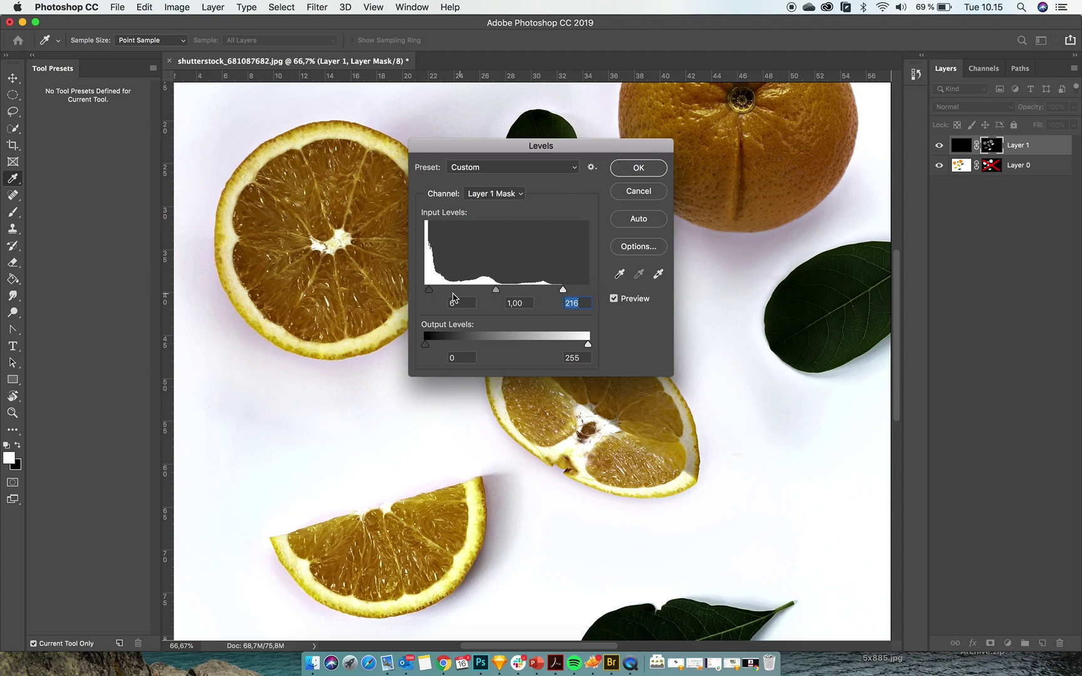
left_click_drag(430, 292, 418, 292)
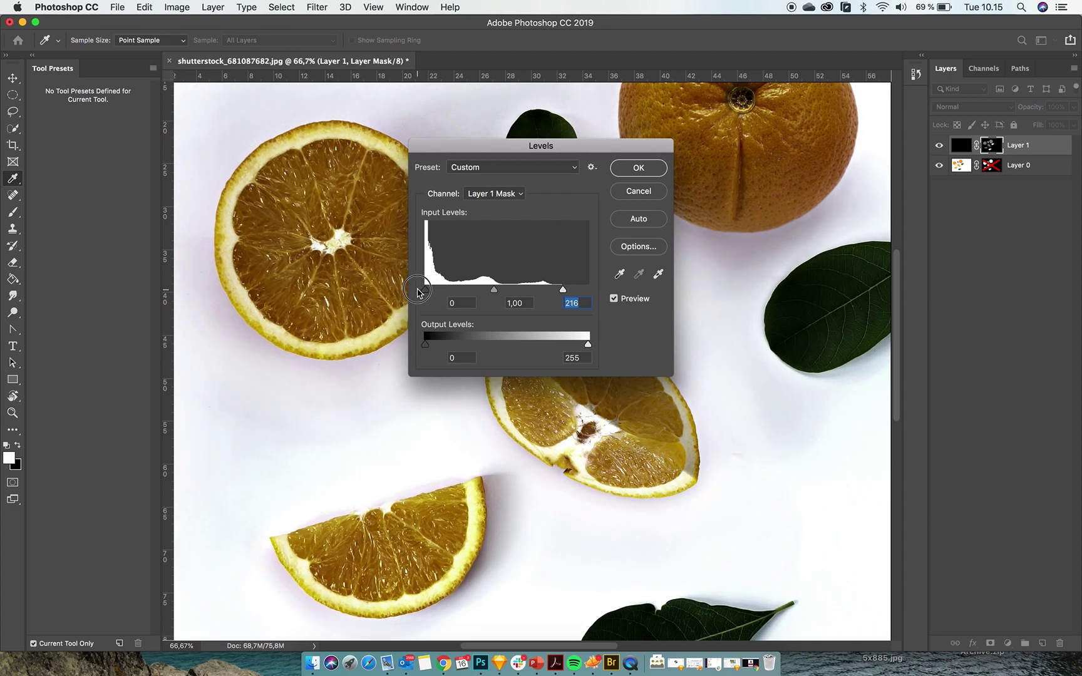
left_click_drag(418, 293, 432, 292)
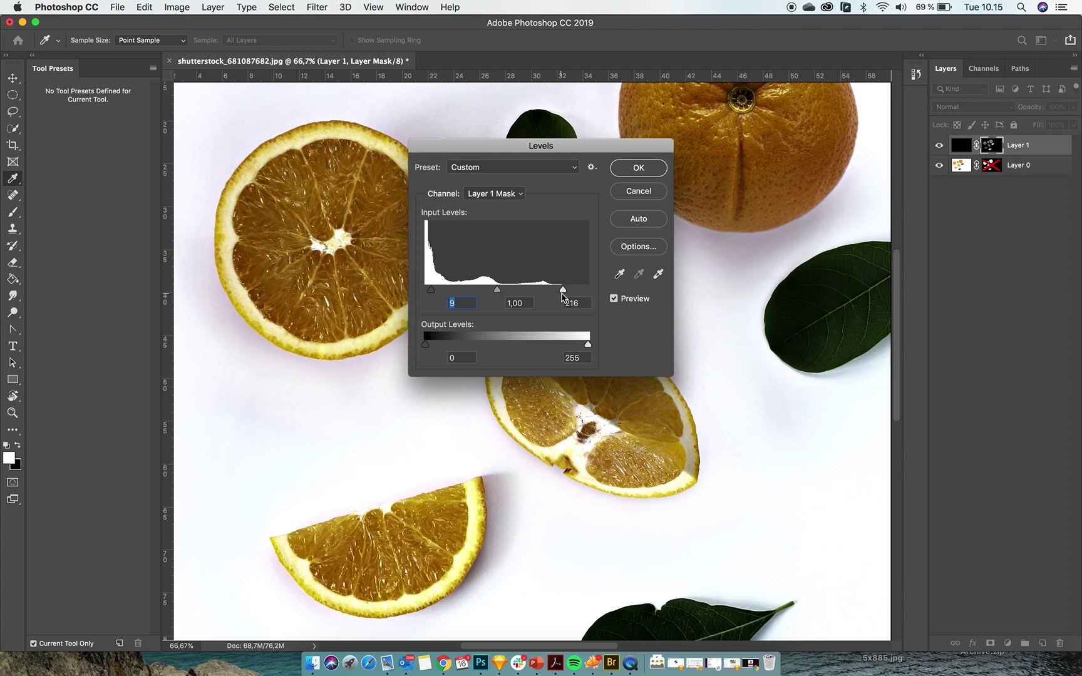
left_click_drag(564, 292, 558, 292)
left_click_drag(496, 294, 493, 294)
left_click(633, 170)
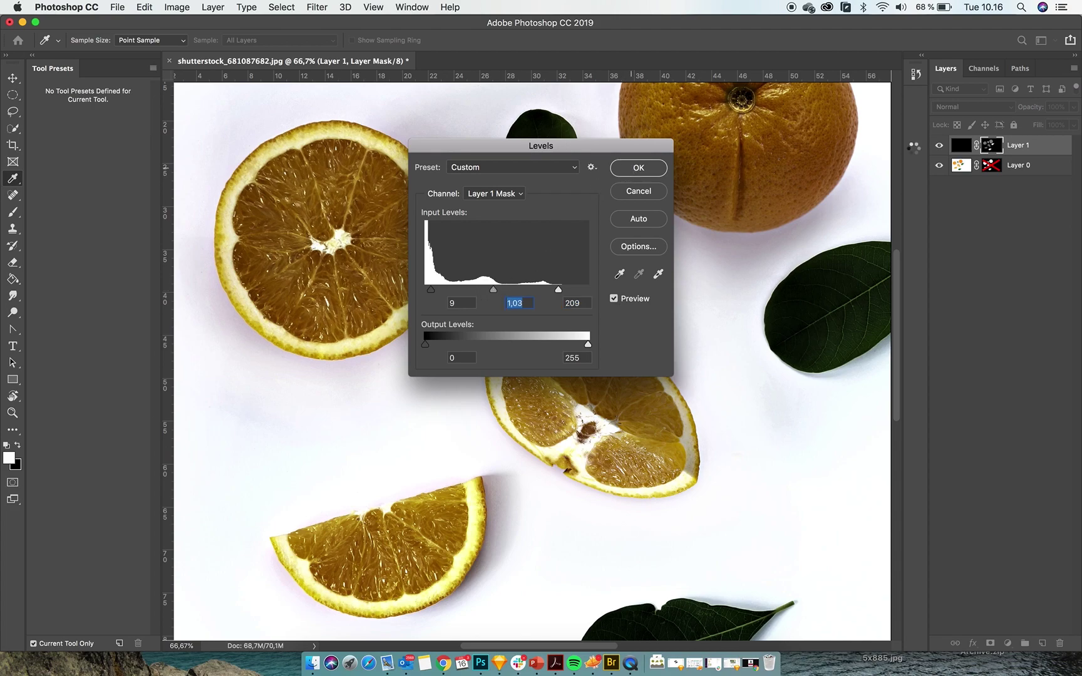
Place the black shadow layer beneath the fruit layer and re-enable the fruit layer's mask
mouse_move(1035, 161)
left_mouse_down()
mouse_move(1040, 185)
mouse_move(1038, 173)
left_mouse_up()
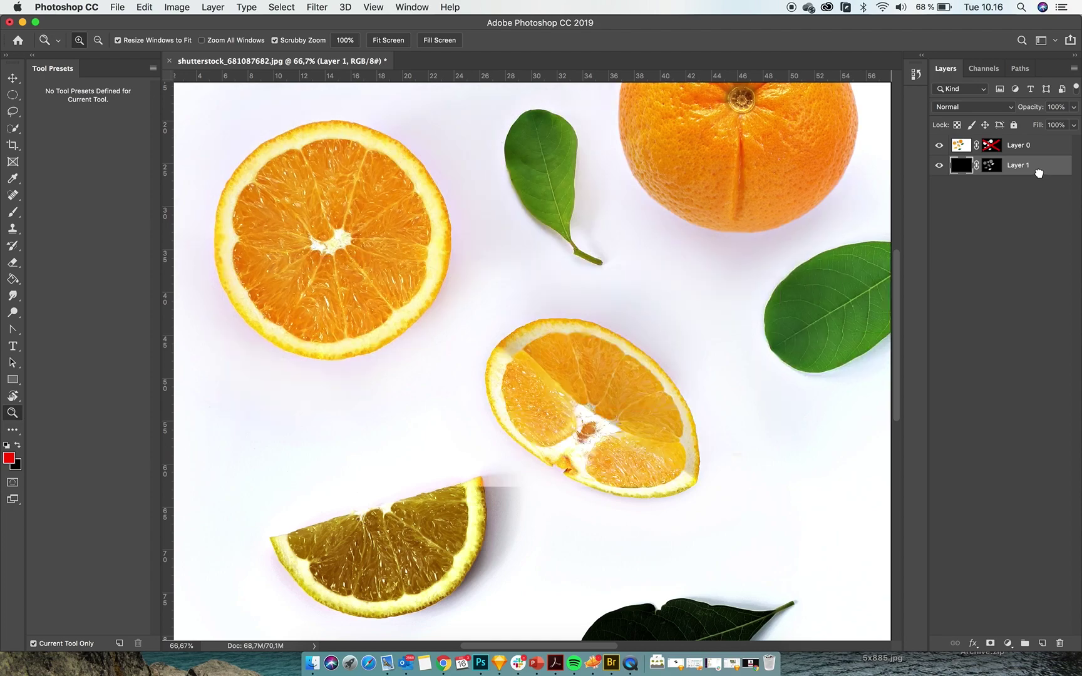
left_click(993, 148)
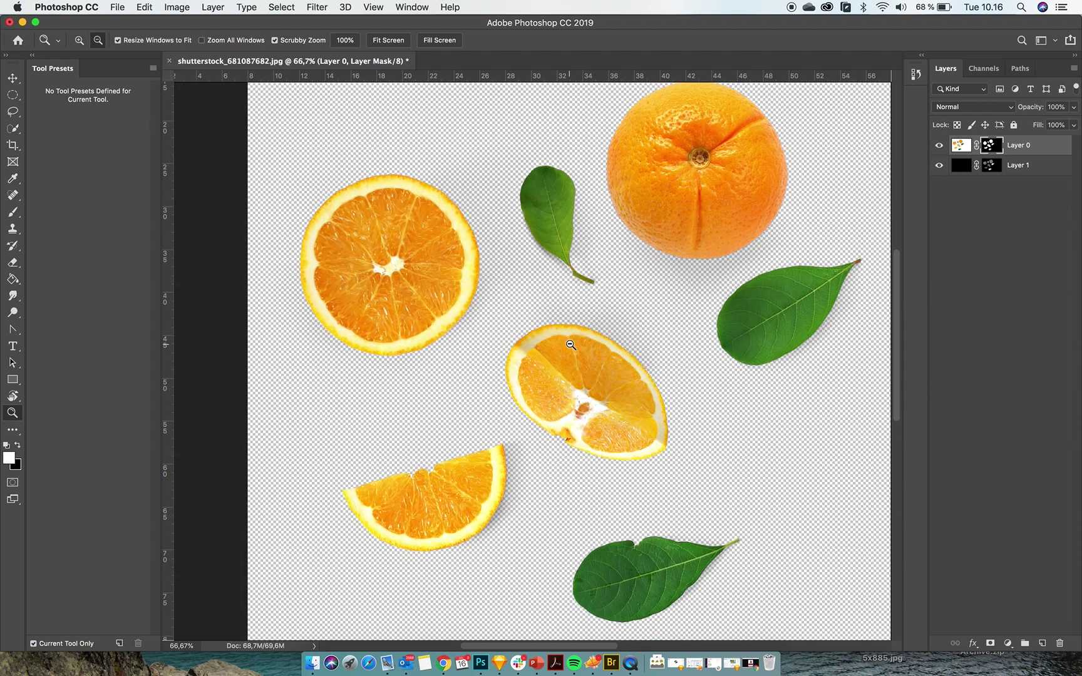
left_click(571, 345, "alt")
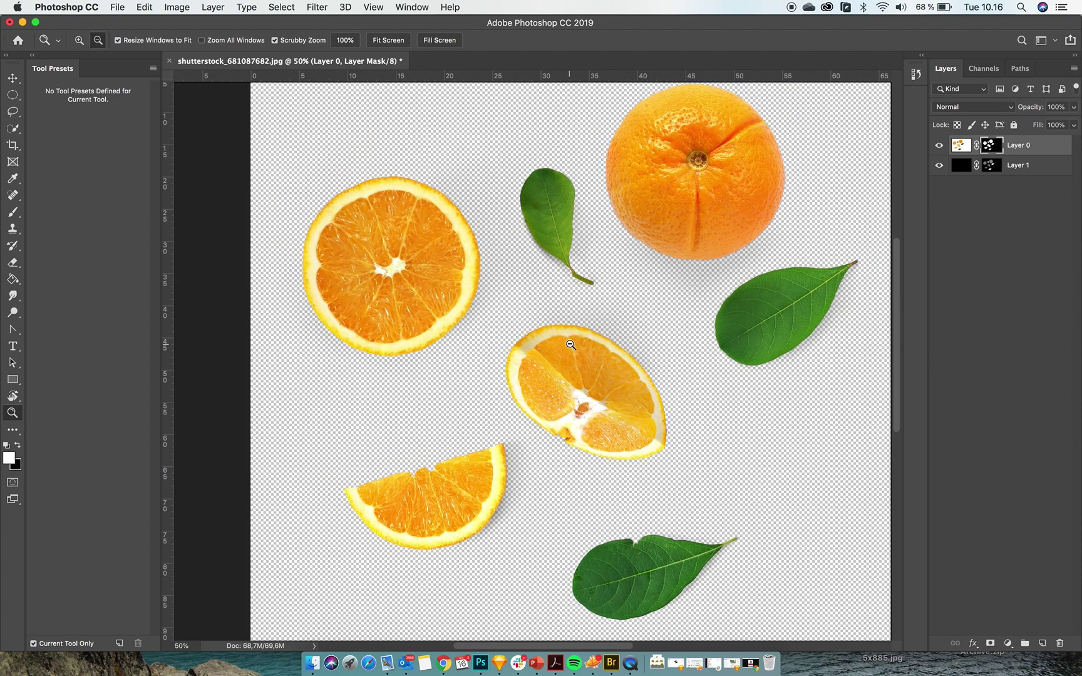
left_click(570, 345, "alt")
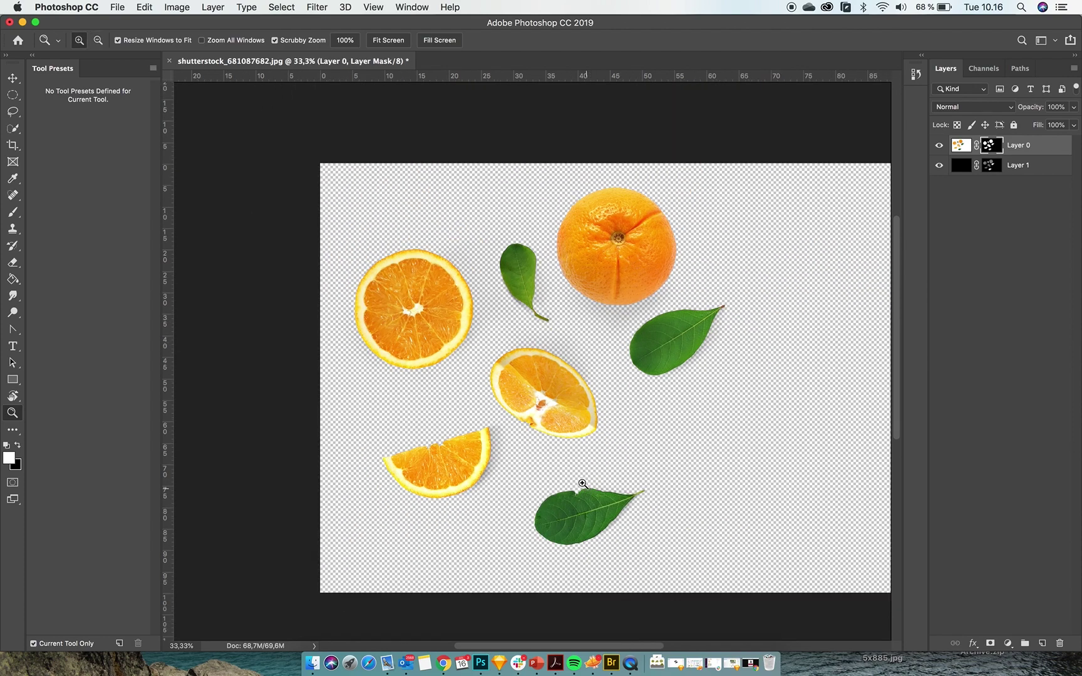
Add a new layer beneath all the others and fill it with red as a test background
left_click(1043, 642)
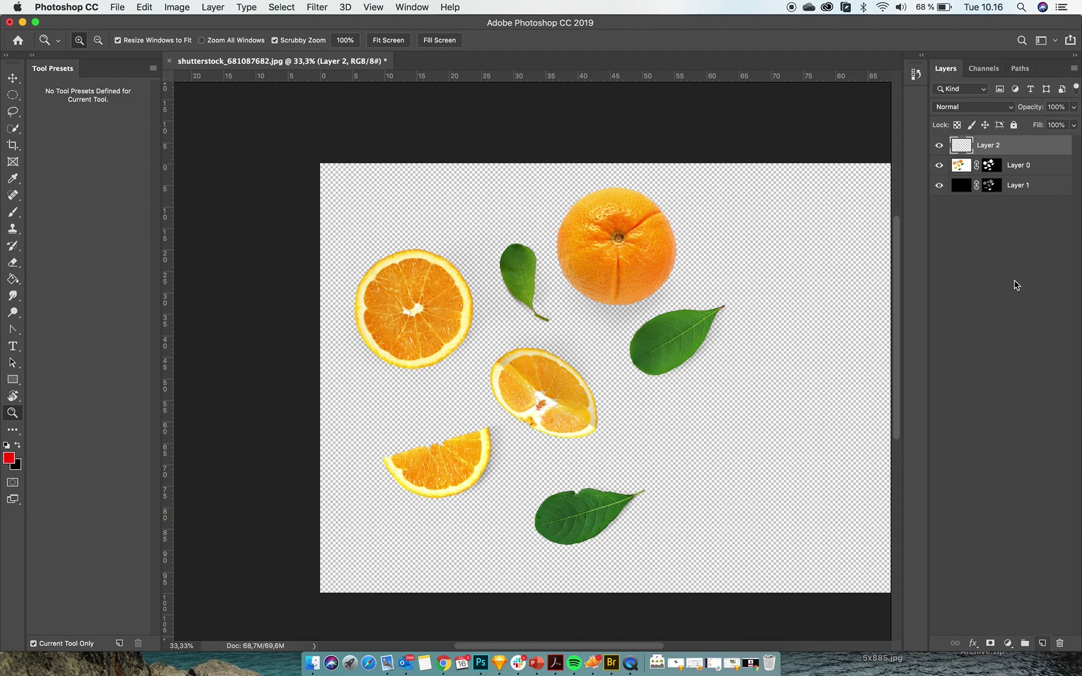
left_click_drag(1022, 165, 1024, 200)
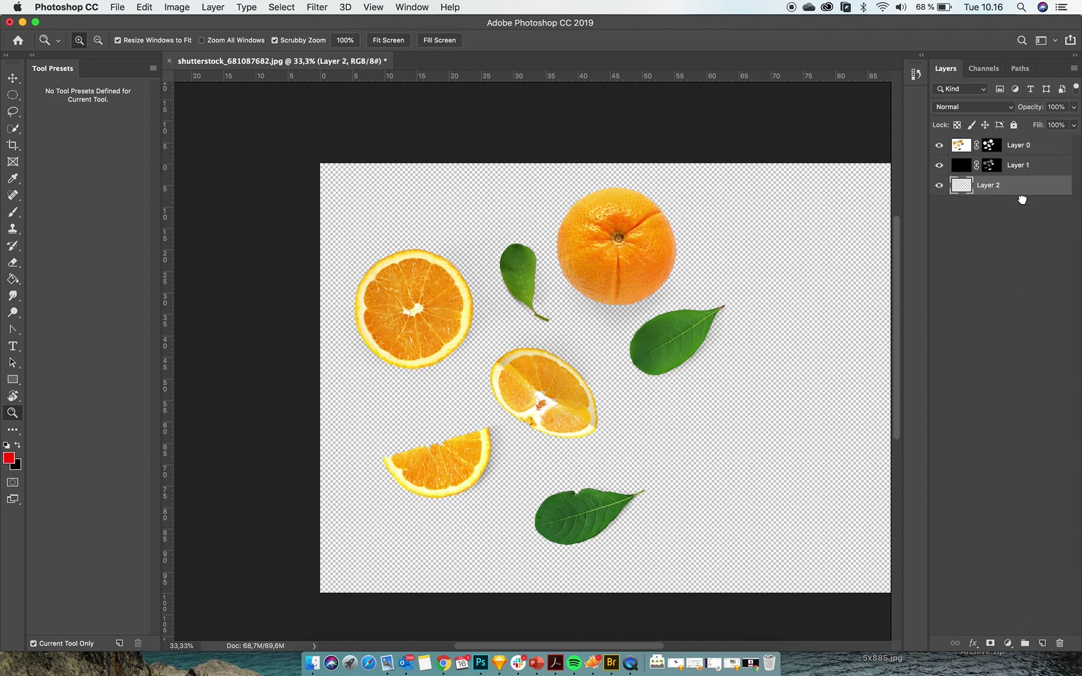
left_click(17, 446)
key("super+BackSpace")
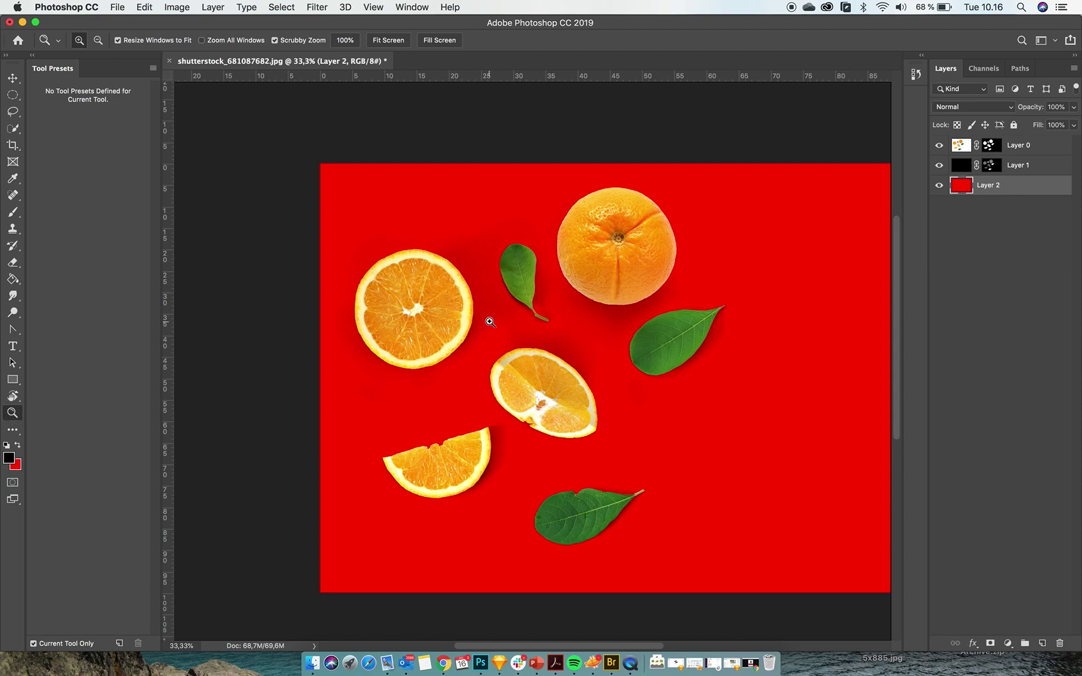
Examine the cutout edges and shadows of the oranges and leaves against the red background
left_click(536, 322)
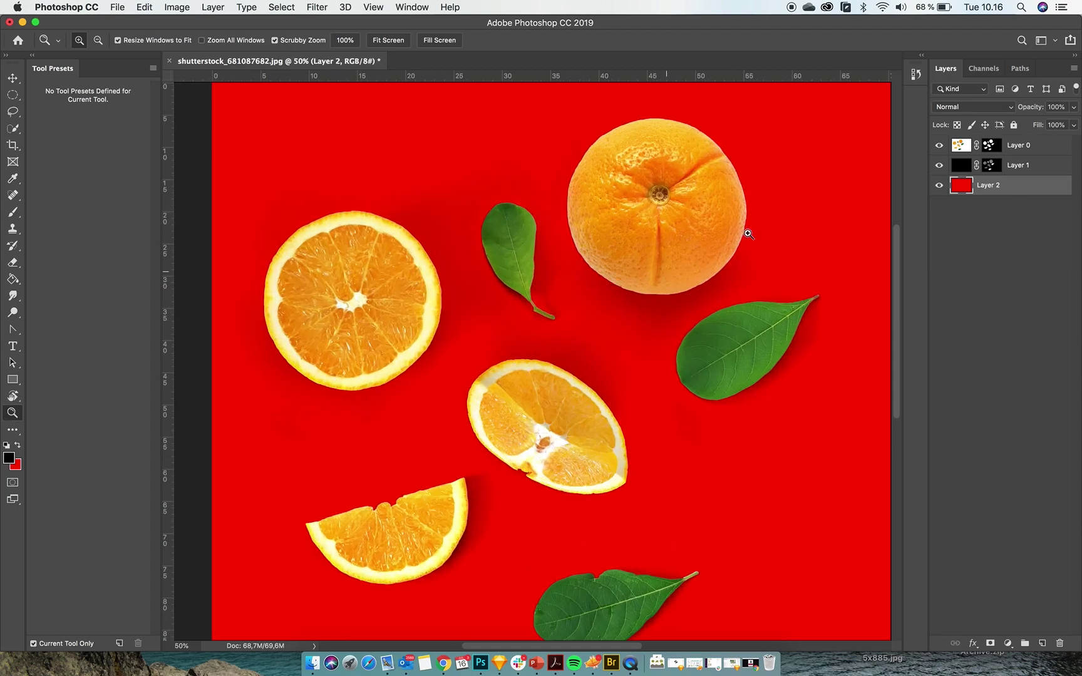
left_click(727, 162)
left_click(725, 161)
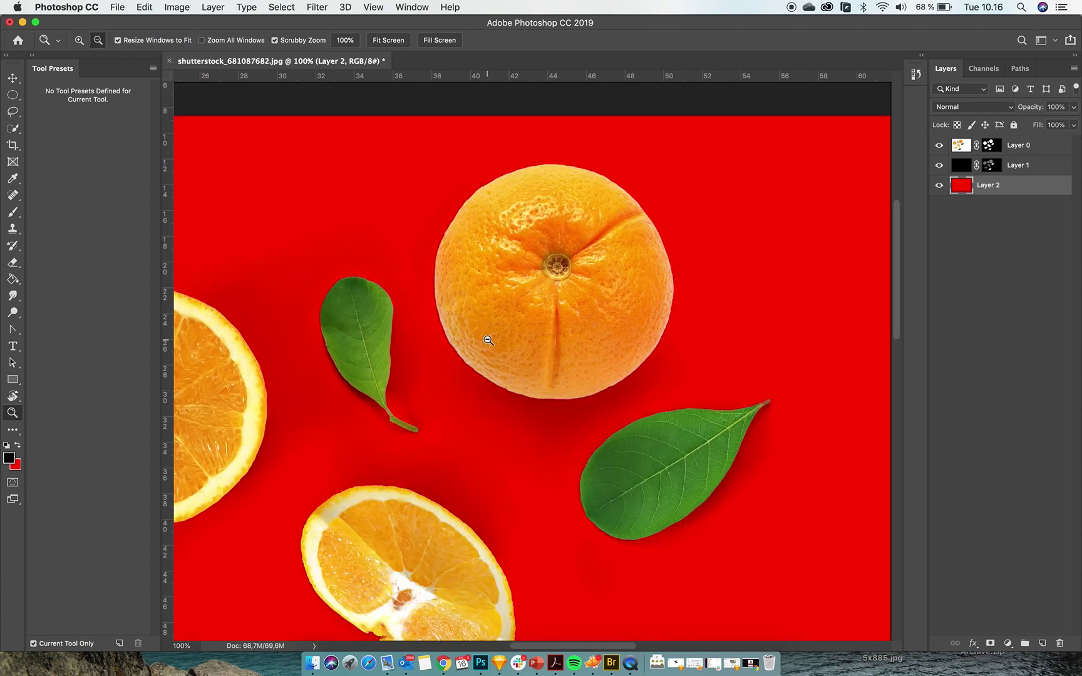
left_click(487, 341, "alt")
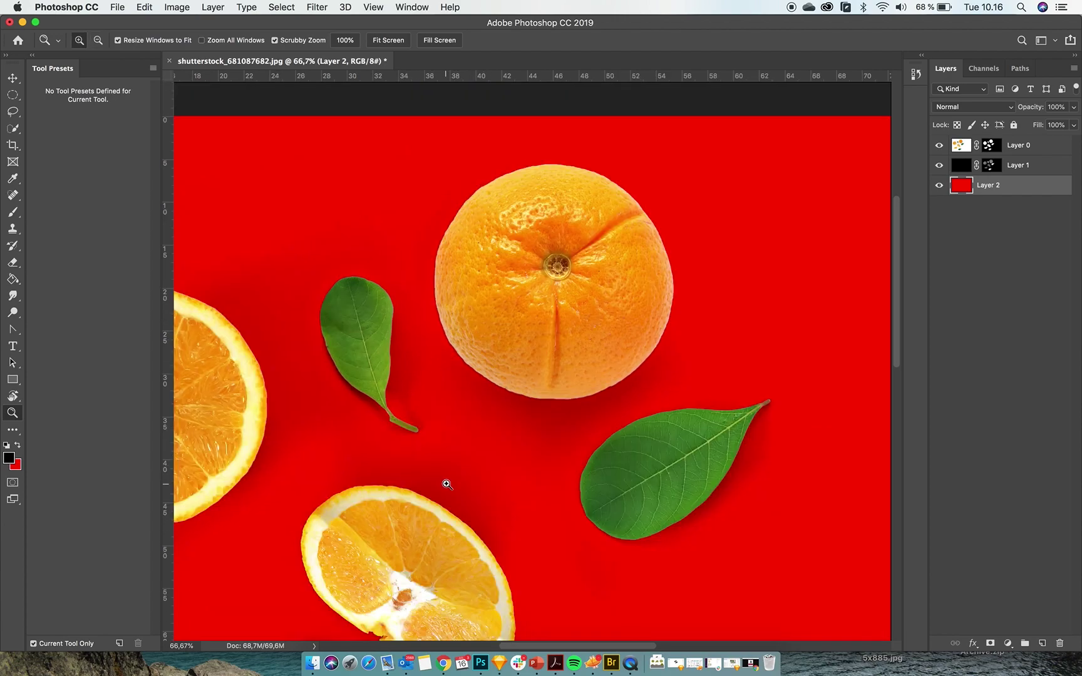
left_click_drag(447, 483, 553, 405)
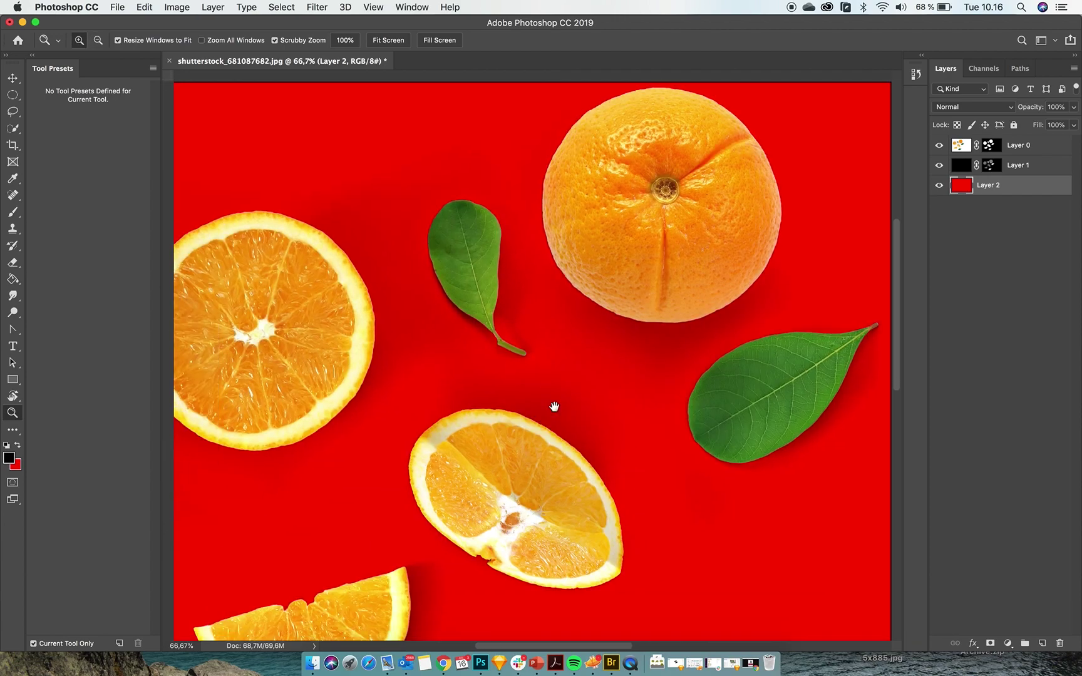
left_click(519, 423, "alt")
scroll(455, 385, "down", 1)
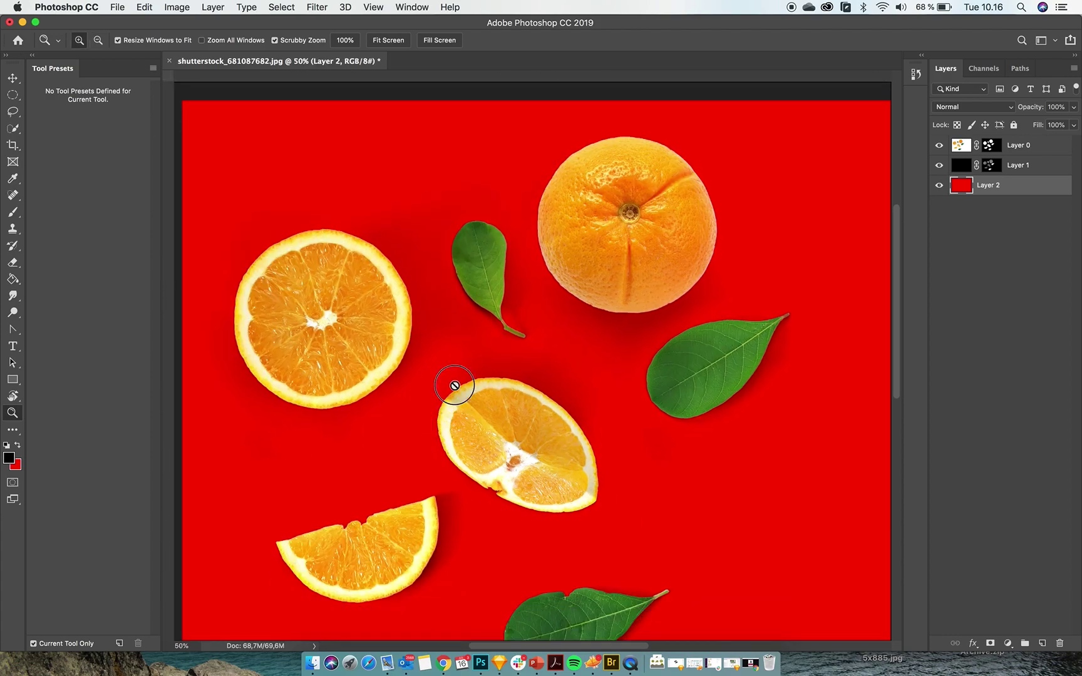
scroll(455, 386, "down", 3)
key("super+r")
scroll(446, 367, "up", 1)
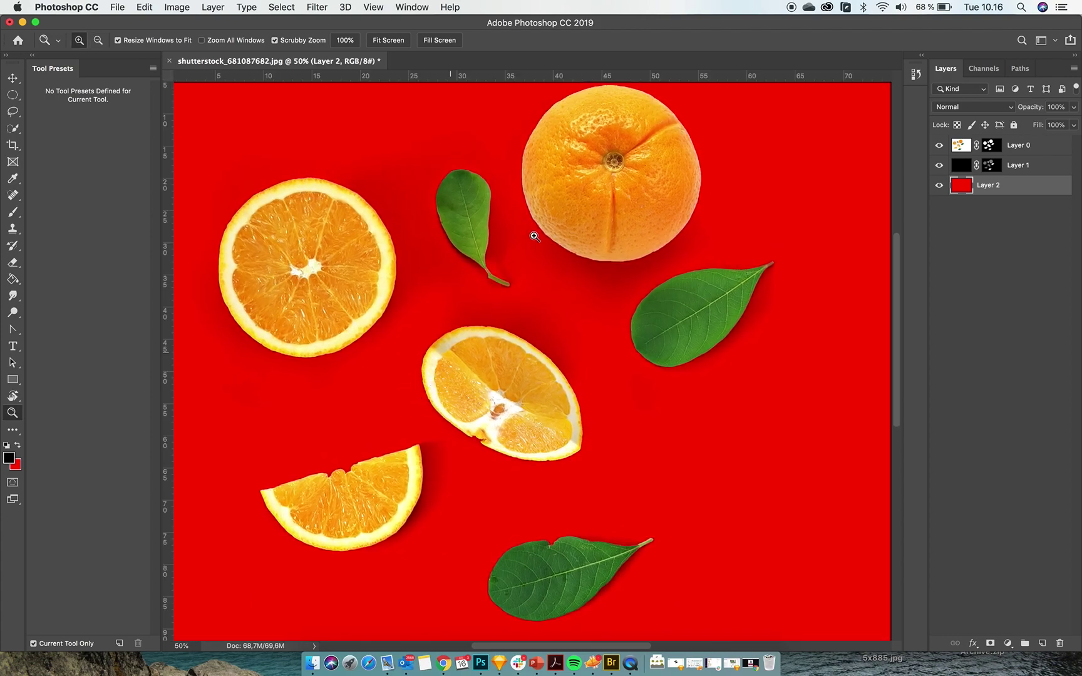
scroll(549, 242, "up", 3)
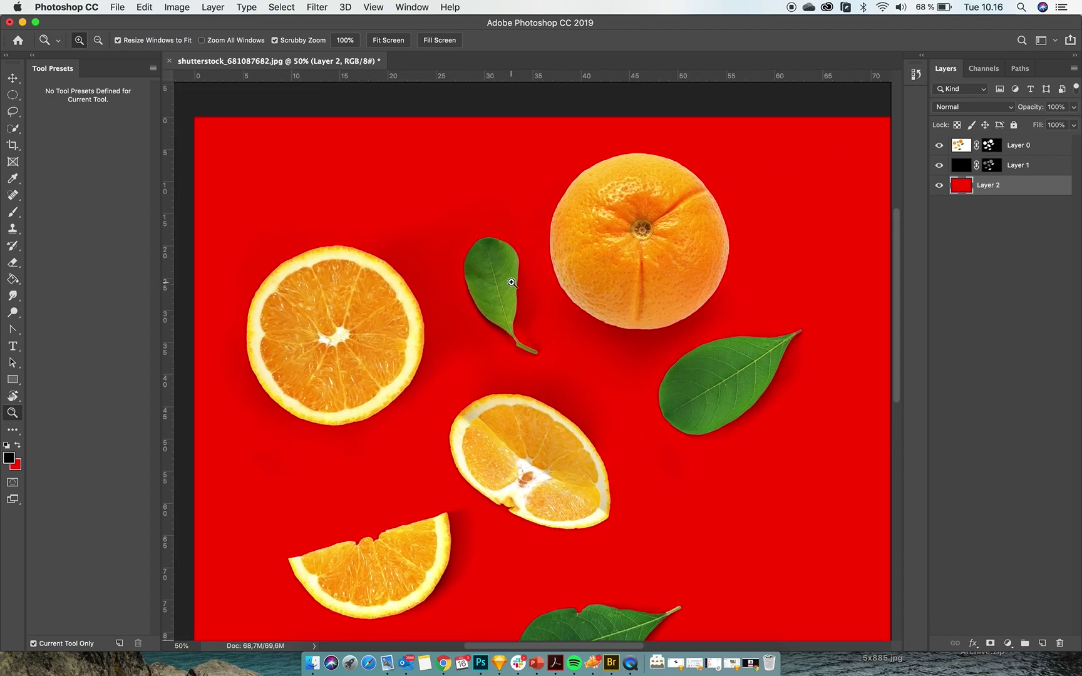
Hide the black shadow layer and the red background layer
left_click(517, 334)
left_click(517, 334)
left_click_drag(939, 165, 939, 186)
Load the fruit layer's mask as a selection and delete the mask from the layer
left_click(990, 145)
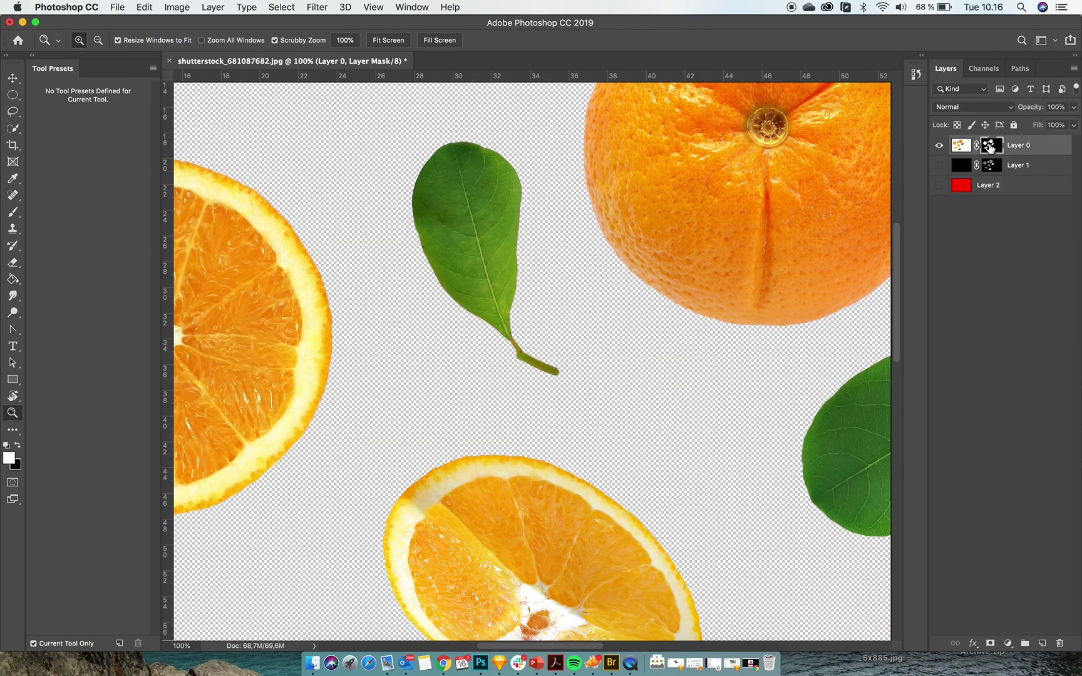
left_click(990, 148, "super")
right_click(984, 149)
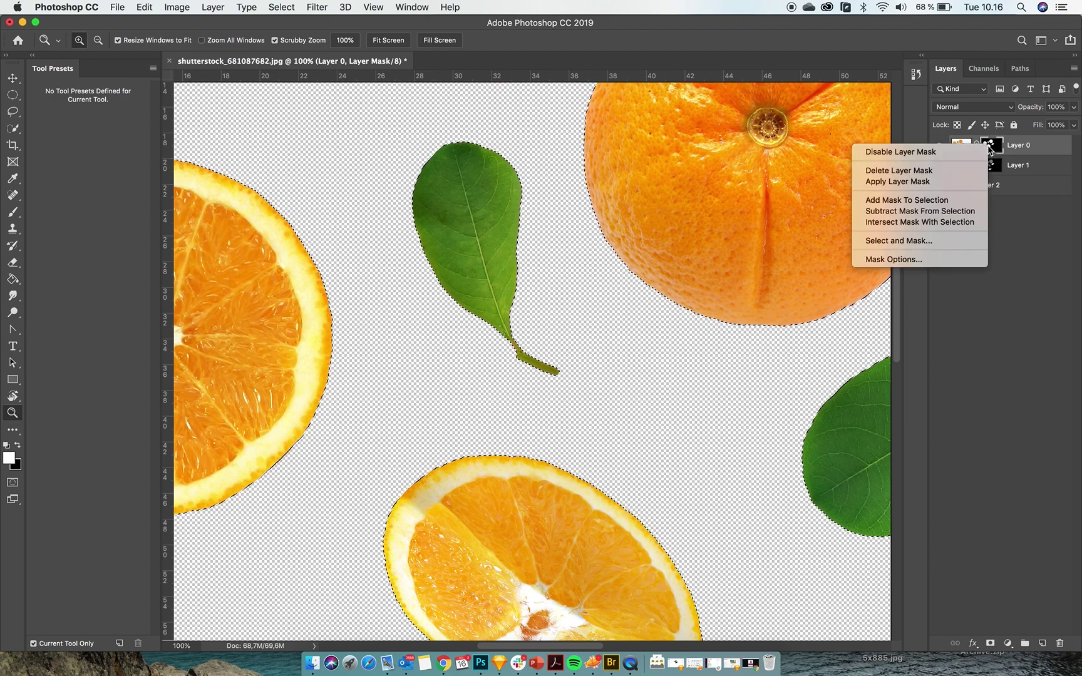
left_click(926, 171)
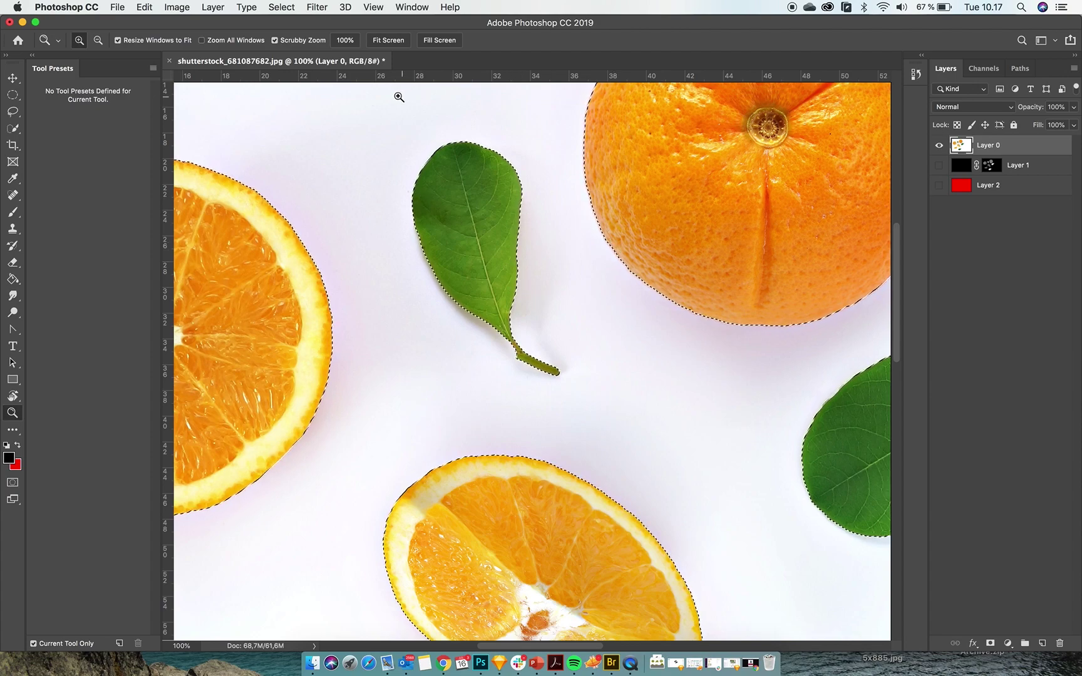
Refine the fruit selection in Select and Mask with a 5 px radius and 17% contrast, and set the Refine Edge brush to 56 px
left_click(14, 130)
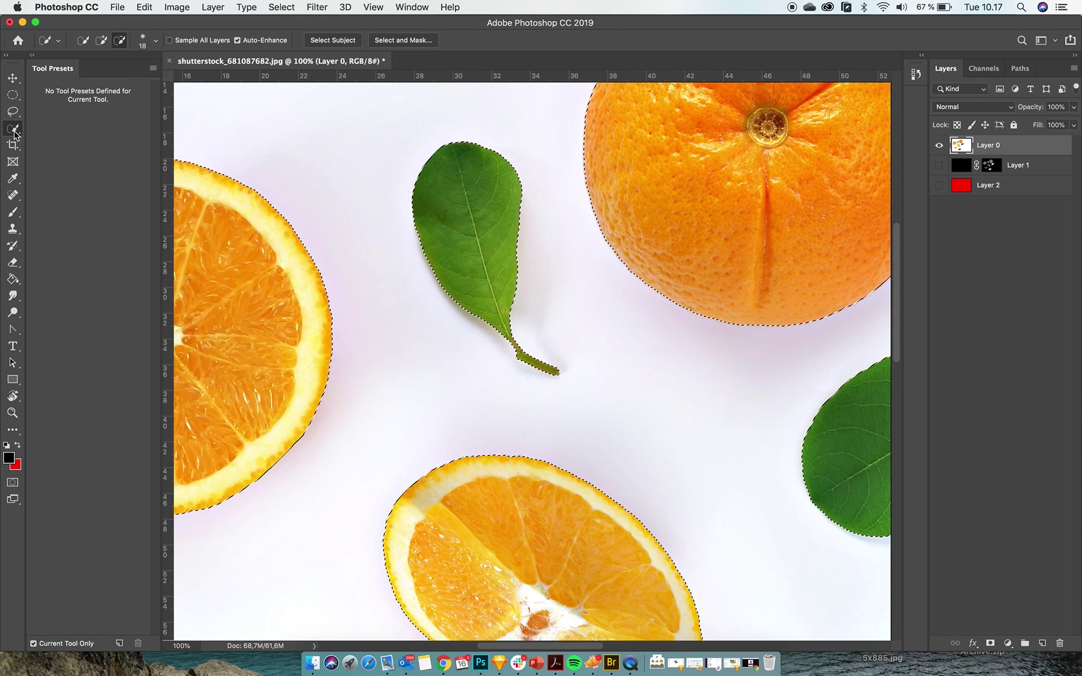
left_click(13, 114)
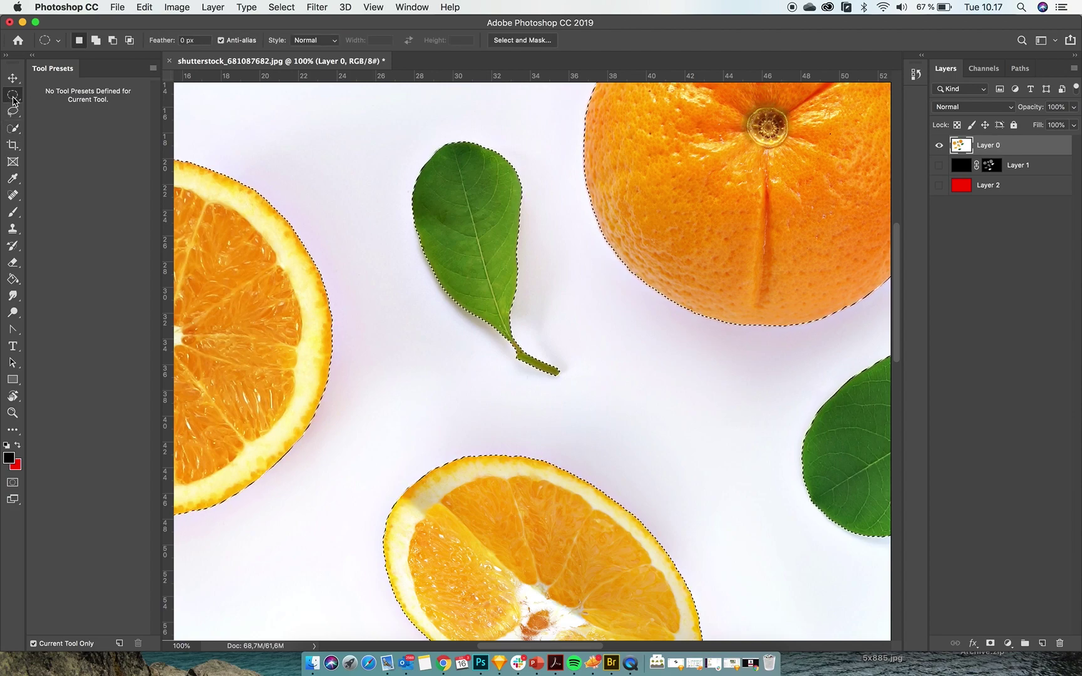
left_click(12, 128)
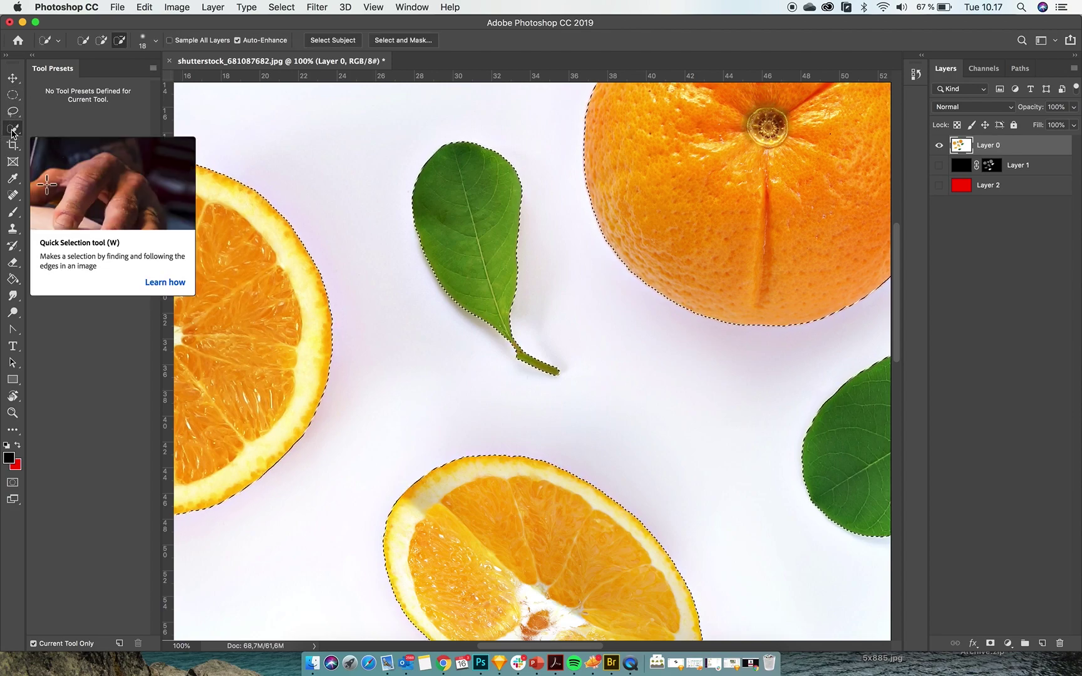
left_click(395, 42)
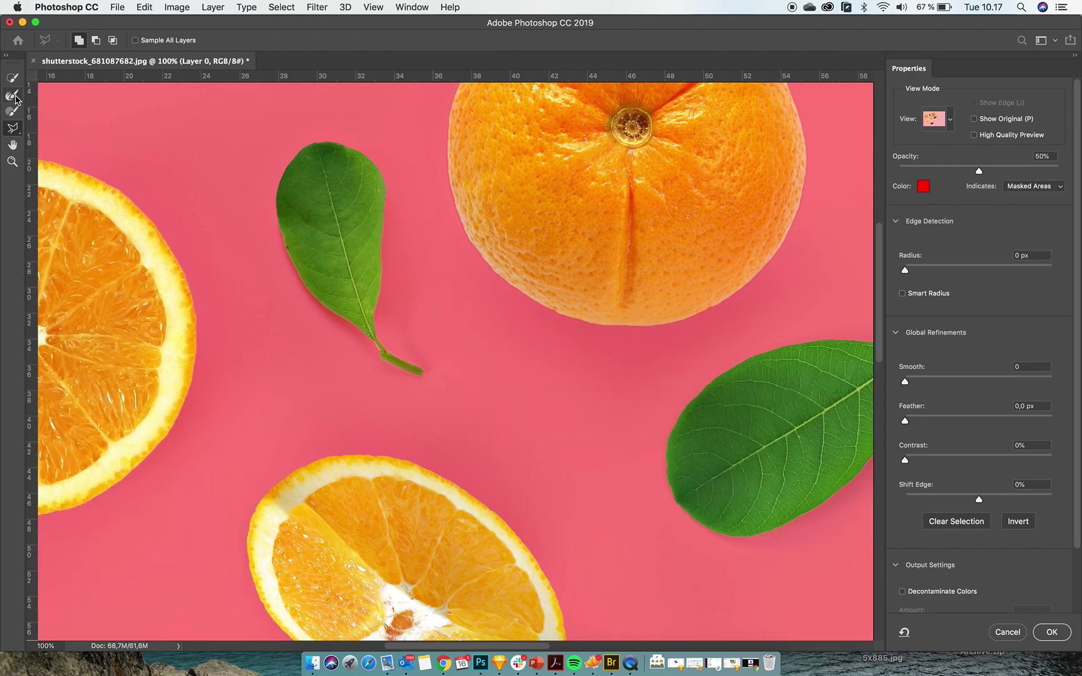
left_click(944, 266)
left_click(922, 462)
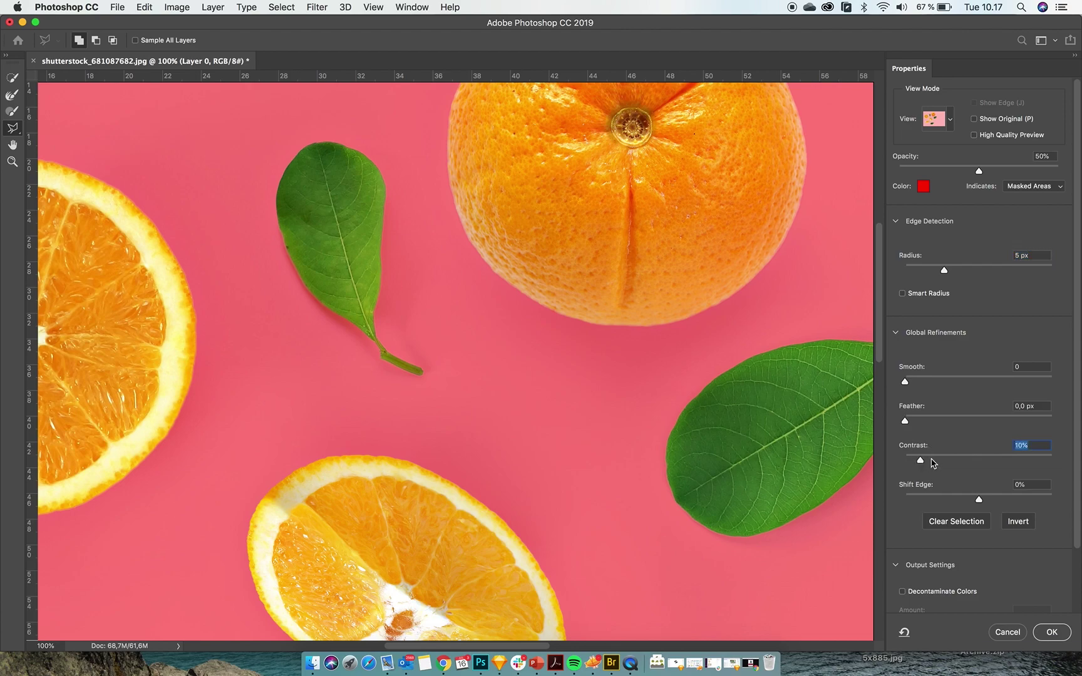
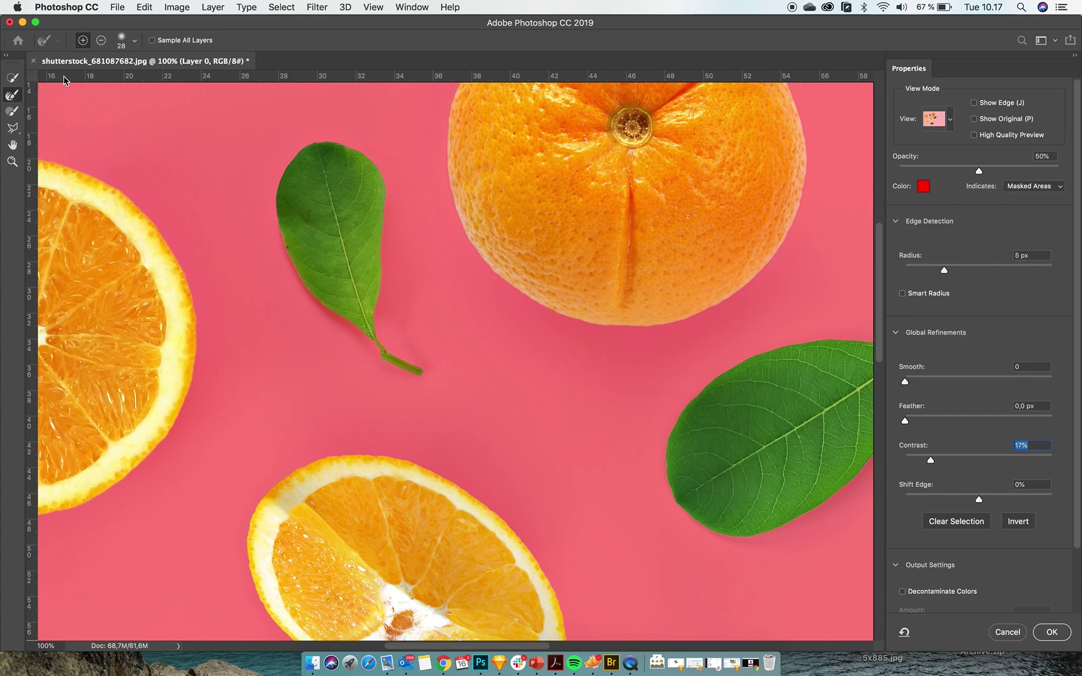
left_click(123, 40)
left_click(95, 76)
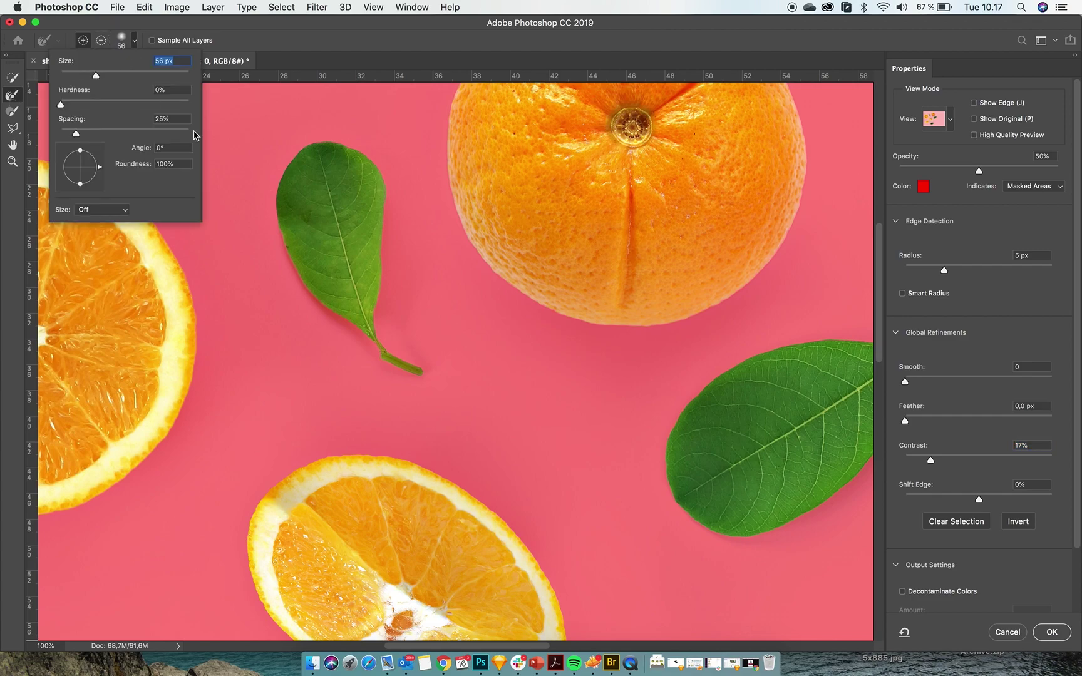
Examine the selection edges around the oranges and leaves in the overlay preview
left_click(12, 162)
scroll(309, 313, "down", 3)
scroll(310, 313, "right", 8)
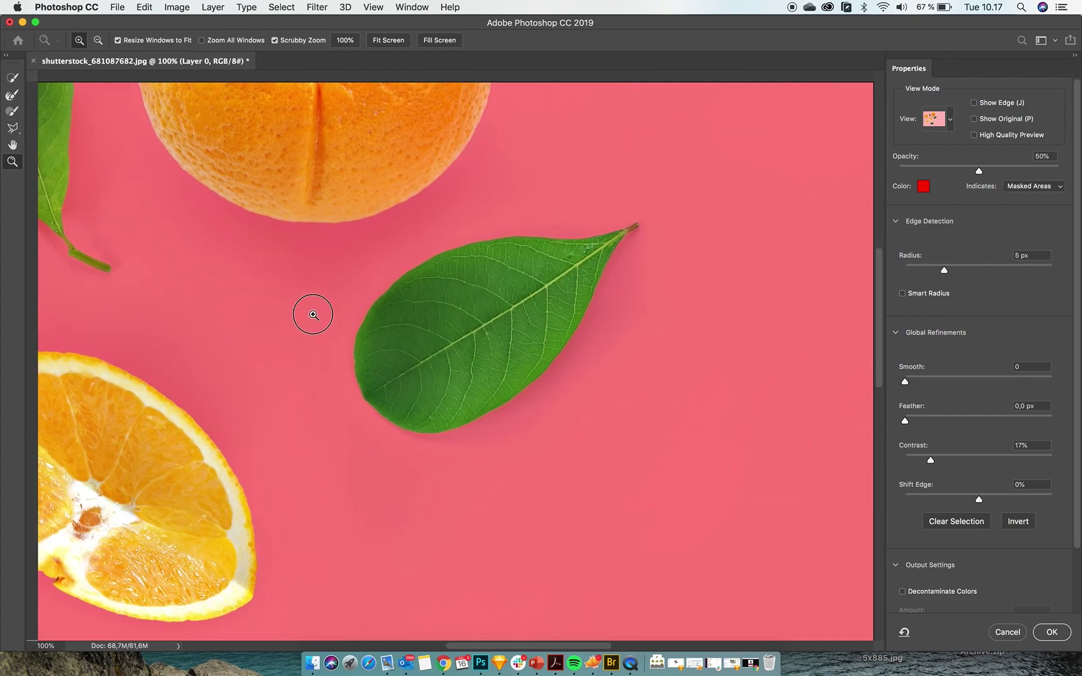
left_click_drag(343, 405, 623, 313)
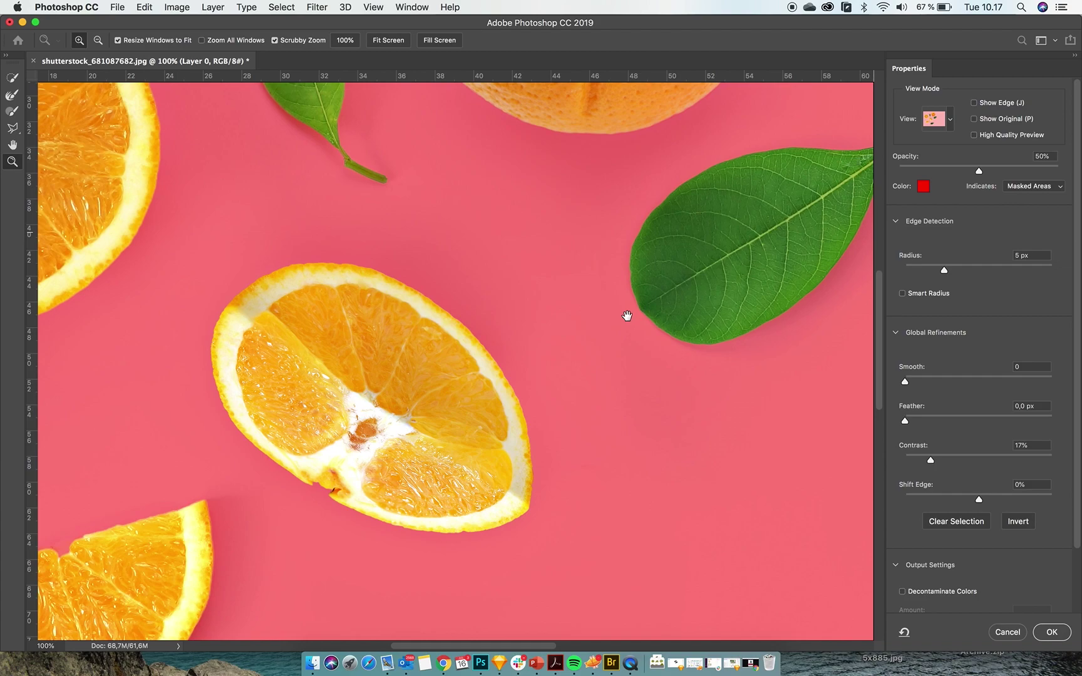
left_click_drag(256, 256, 410, 429)
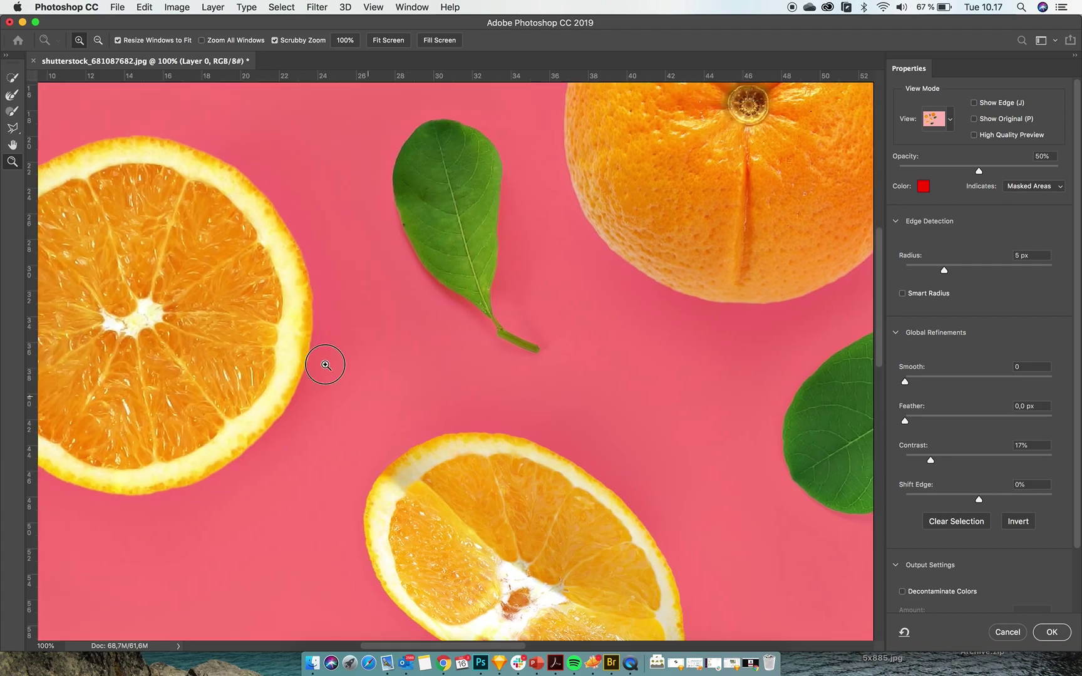
scroll(432, 526, "up", 5)
scroll(432, 527, "left", 4)
scroll(362, 499, "down", 2)
scroll(362, 498, "right", 3)
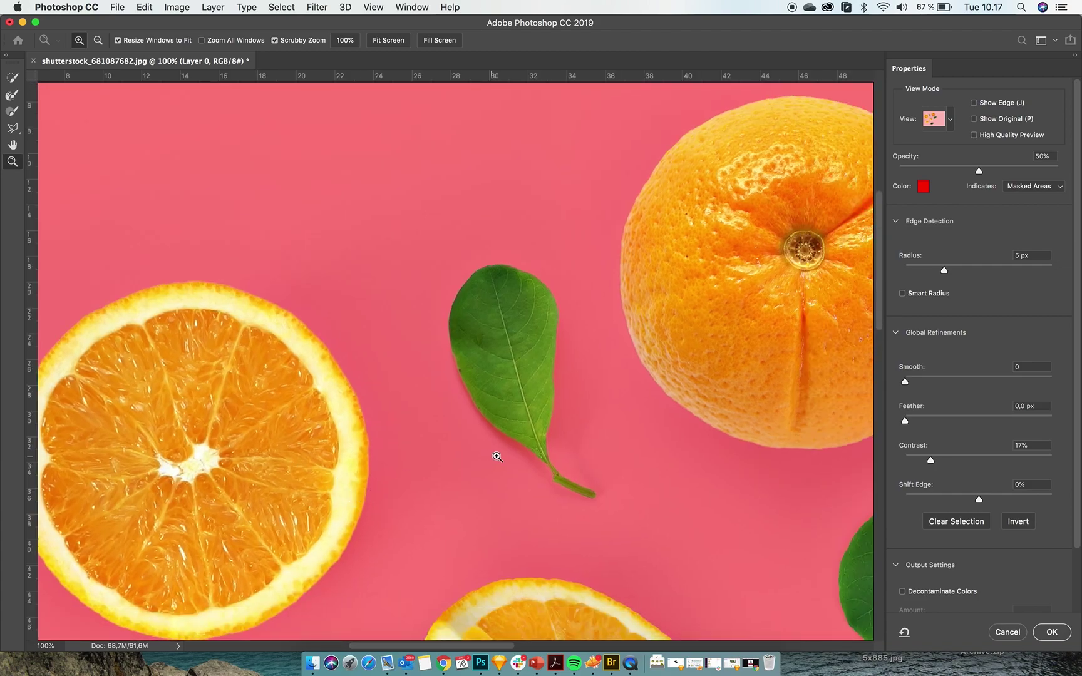
Try refining the small leaf's shadowed edge above the stem with the Refine Edge brush, and undo the stroke
left_click(556, 470)
left_click(555, 469)
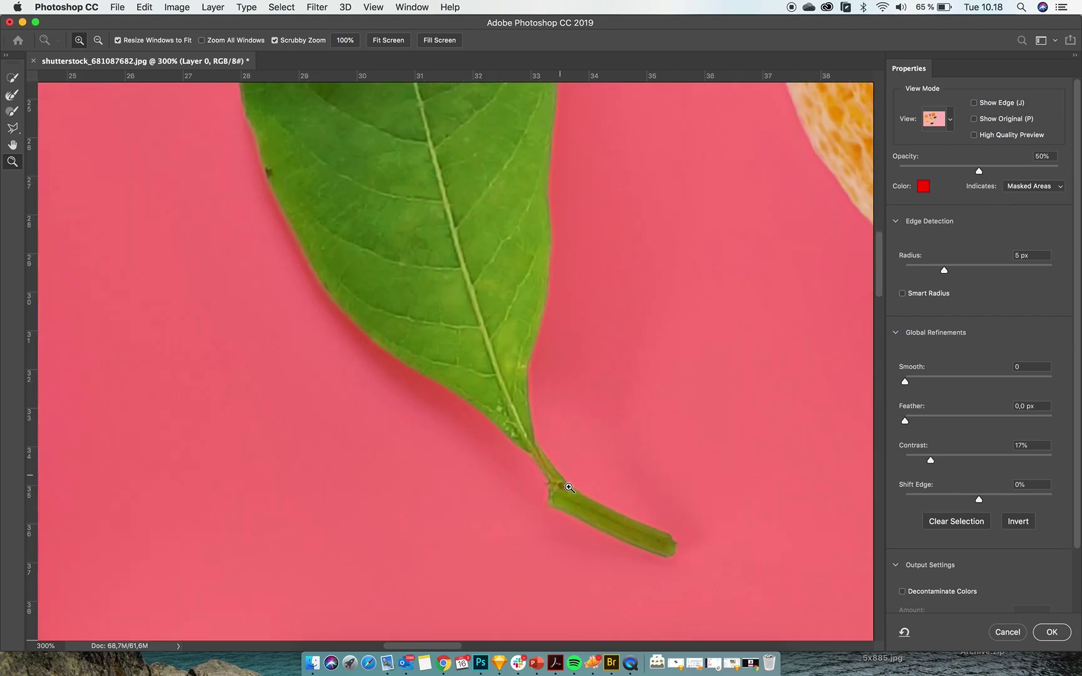
left_click(561, 481)
left_click(12, 94)
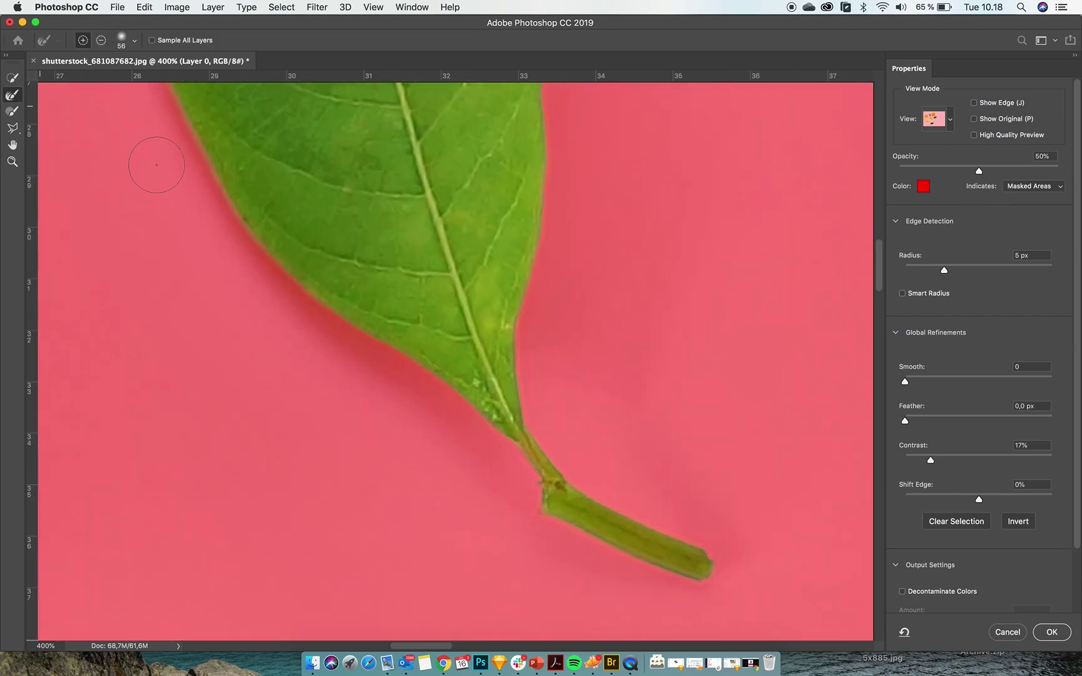
mouse_move(174, 135)
left_mouse_down()
mouse_move(182, 169)
mouse_move(220, 191)
mouse_move(273, 278)
mouse_move(329, 314)
mouse_move(355, 350)
mouse_move(434, 411)
mouse_move(504, 430)
left_mouse_up()
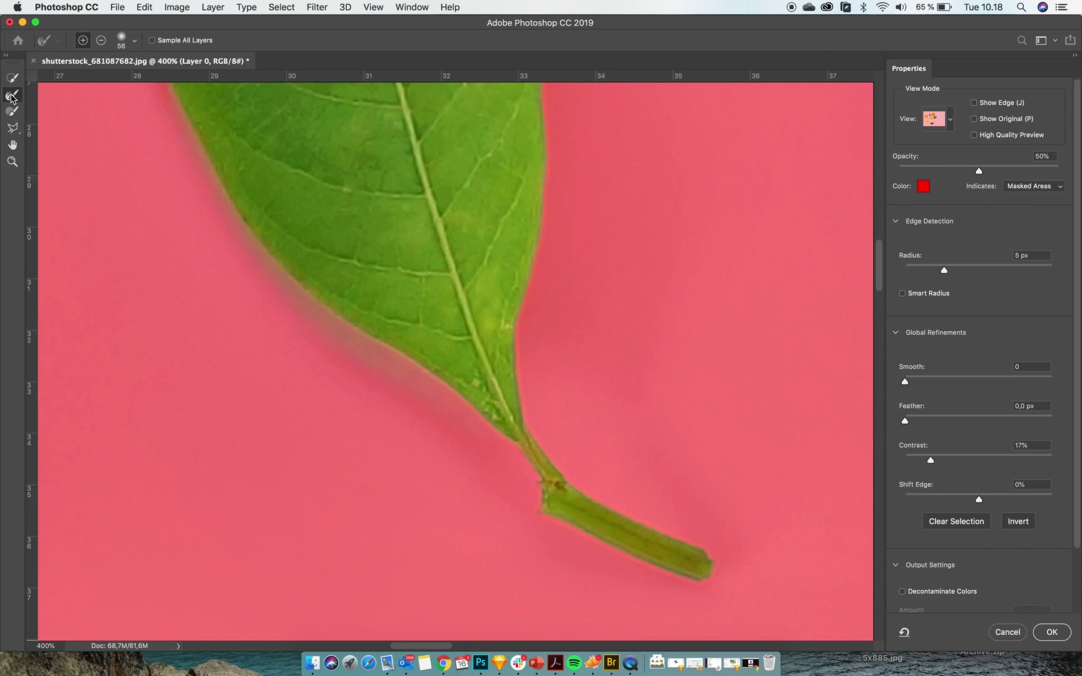
key("super+z")
Accept the refined selection and apply it as a layer mask on the fruit layer
left_click(12, 161)
left_click(538, 329, "alt")
left_click(538, 329, "alt")
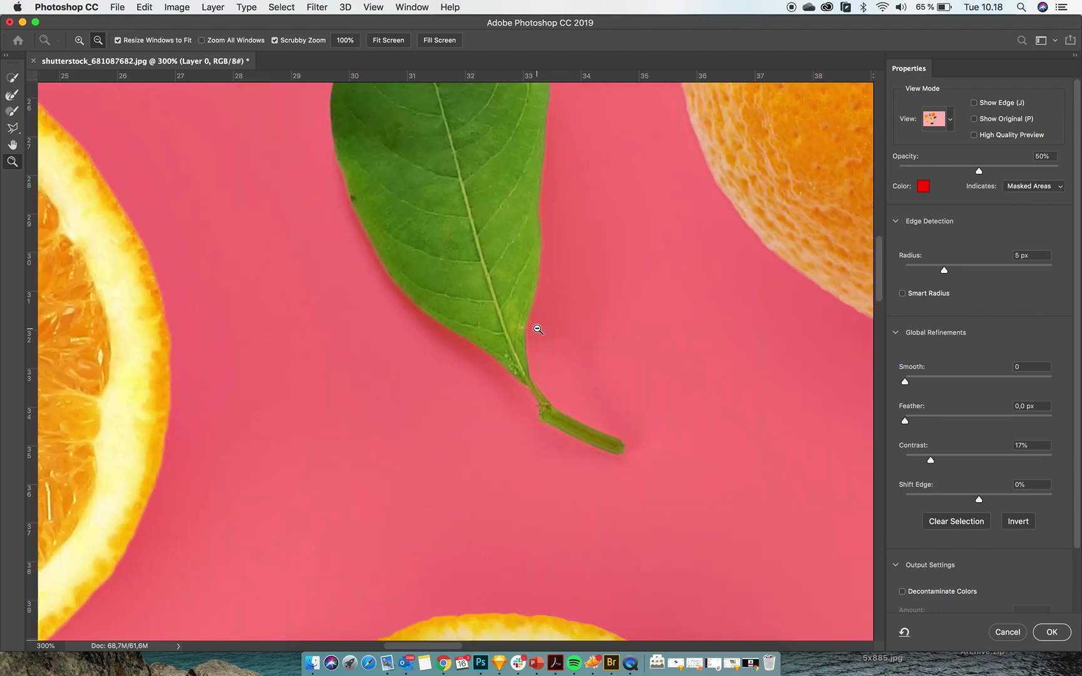
left_click(538, 329, "alt")
left_click(538, 329, "alt")
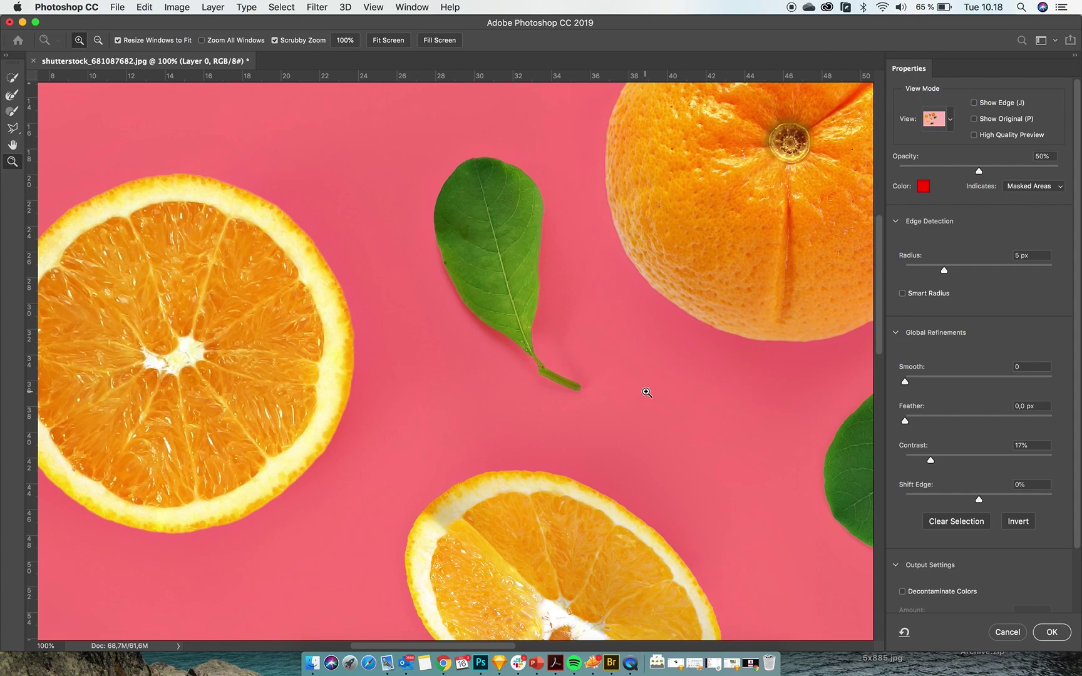
left_click(1058, 632)
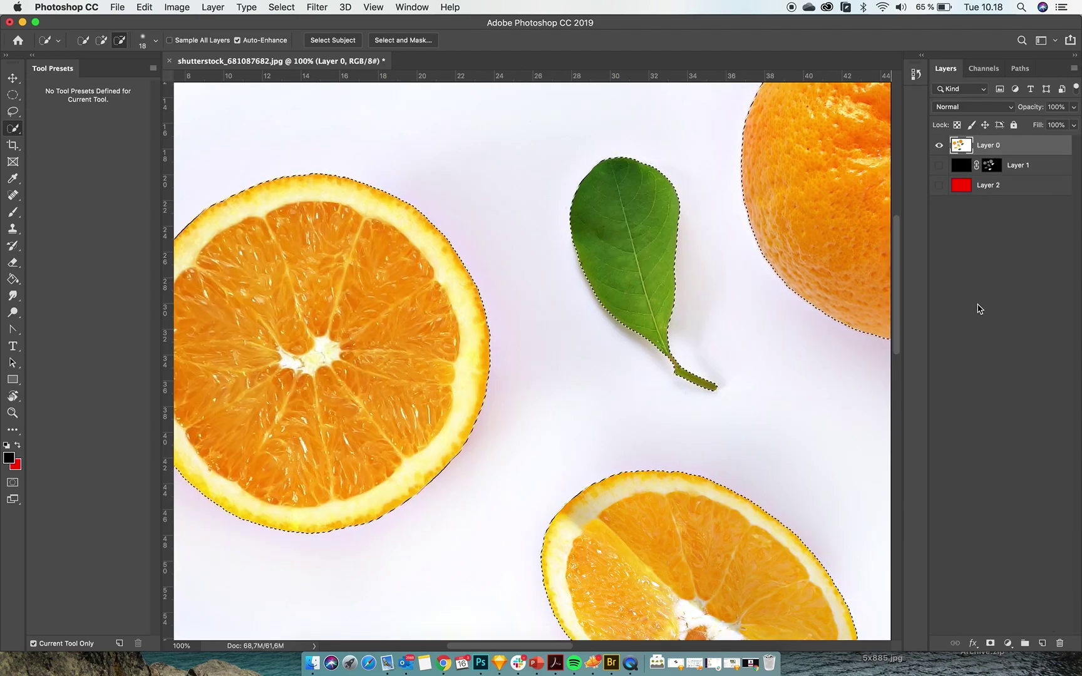
left_click(990, 644)
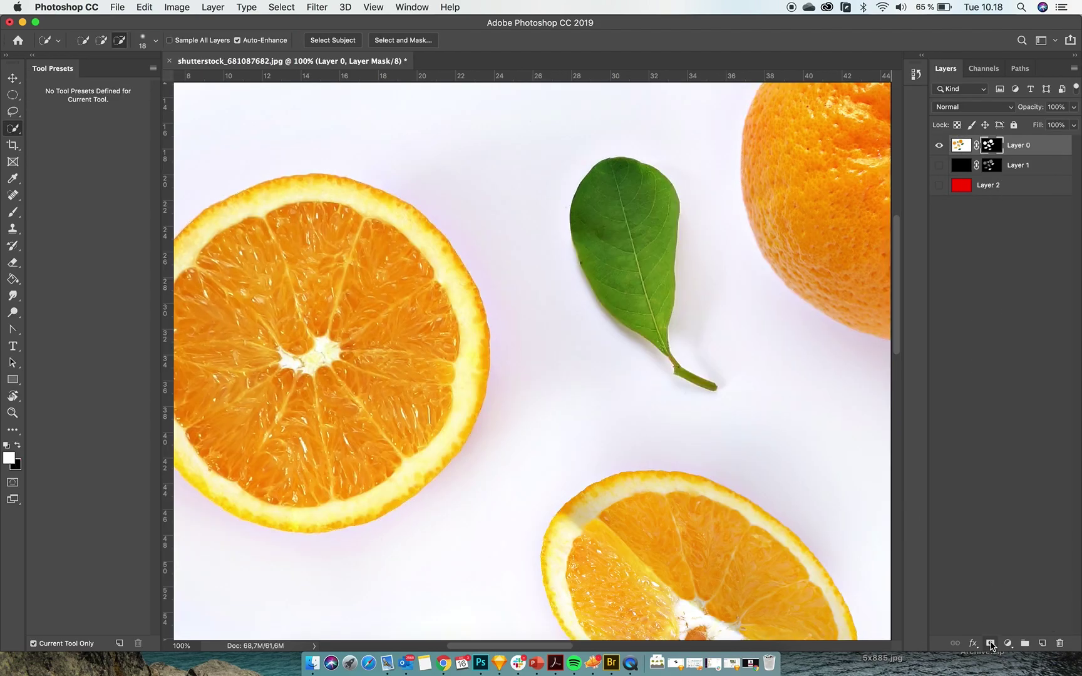
Show the black shadow layer and the red background layer to check the new cutout edges
left_click(939, 166)
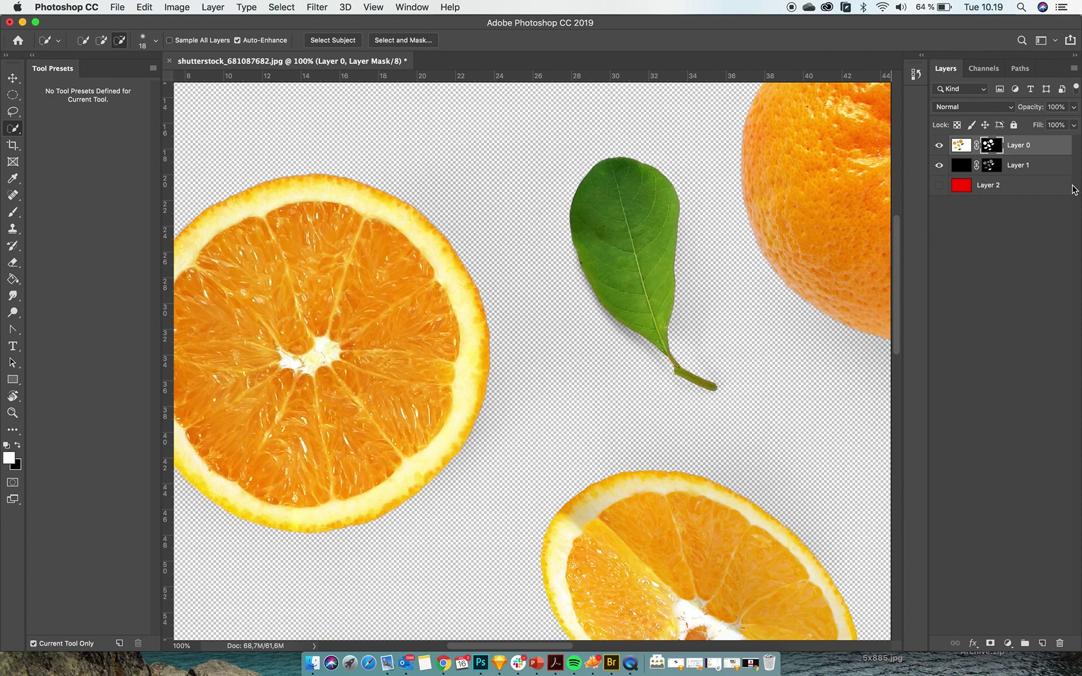
left_click(1044, 166)
left_click(939, 186)
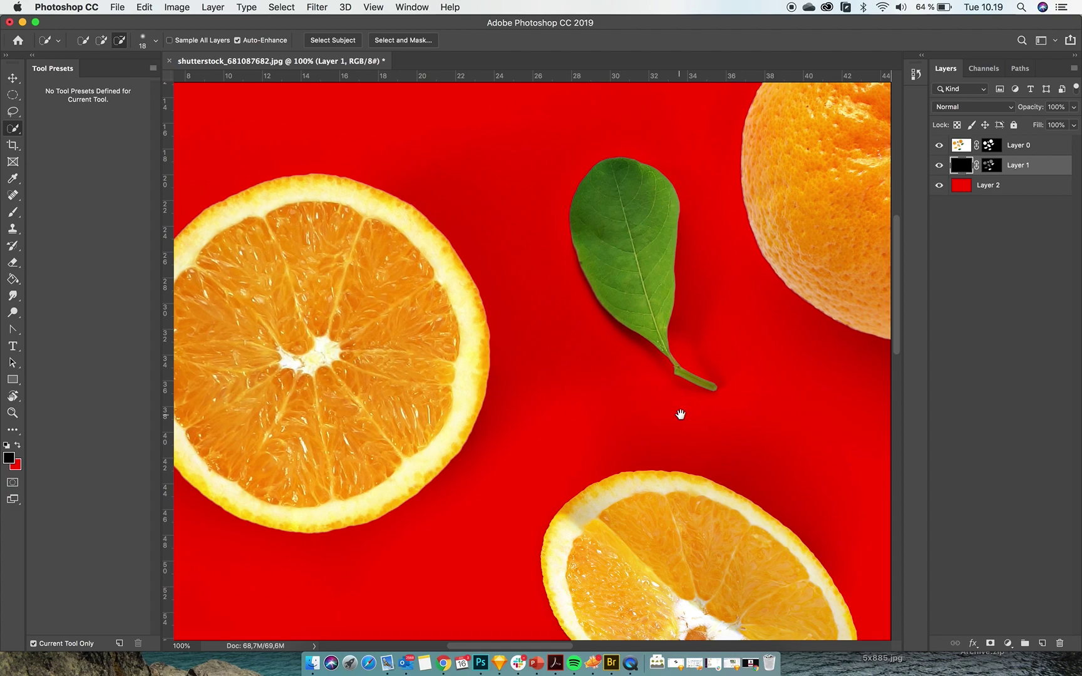
scroll(544, 377, "right", 5)
scroll(544, 378, "down", 2)
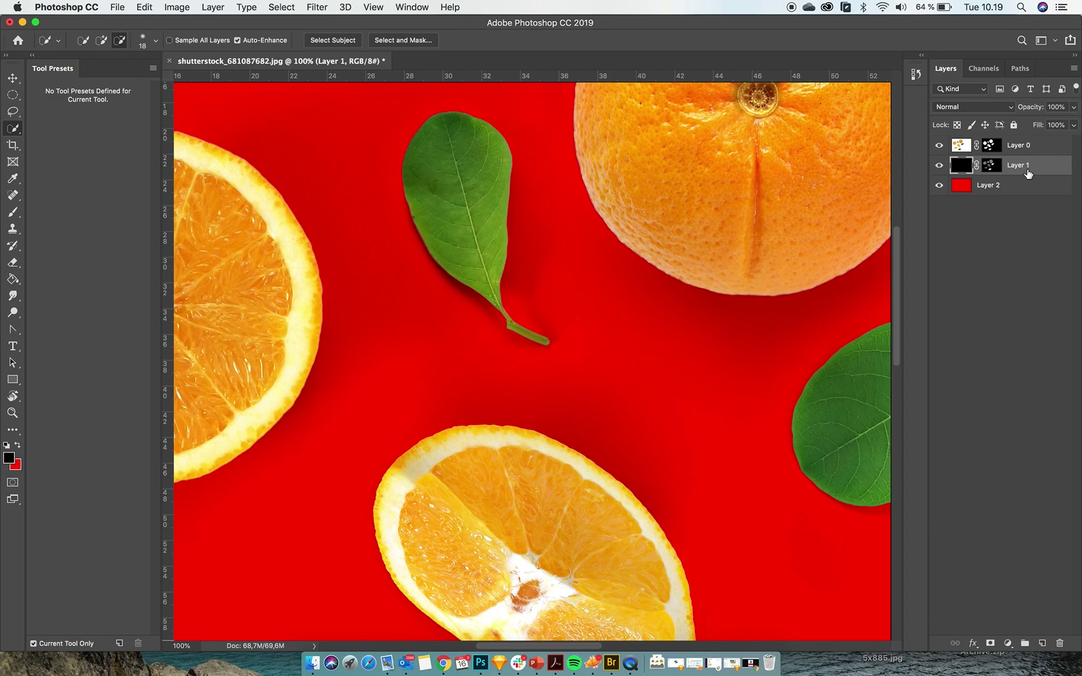
Duplicate the masked shadow layer, lower the duplicate's opacity to about 34%, and hide it
left_click_drag(1028, 173, 1047, 636)
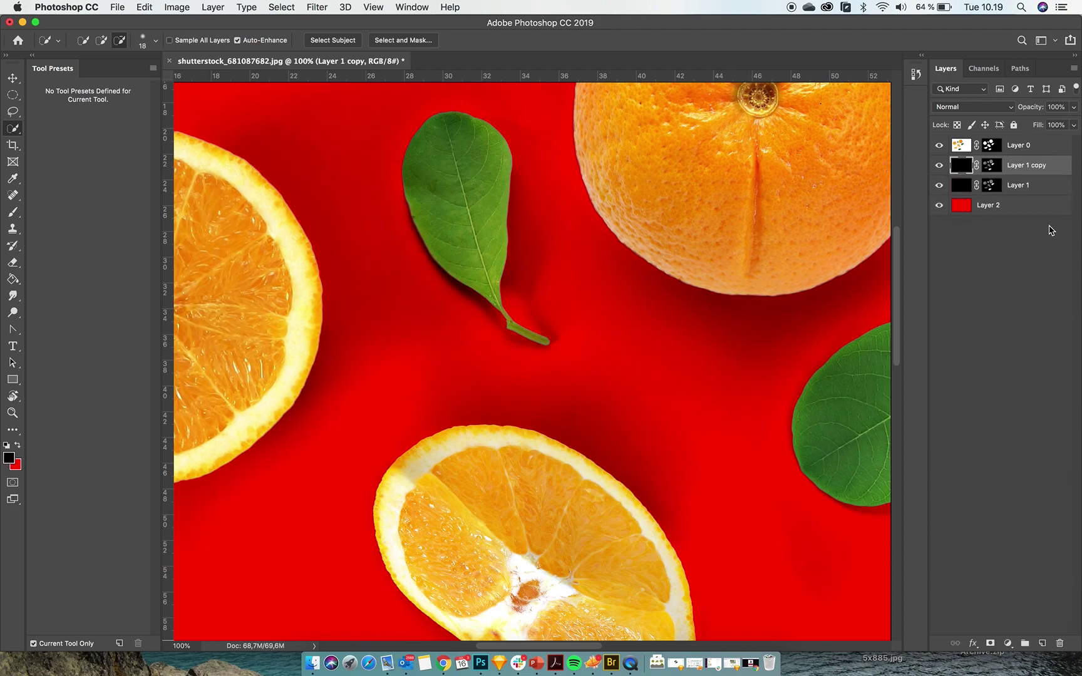
left_click(1074, 107)
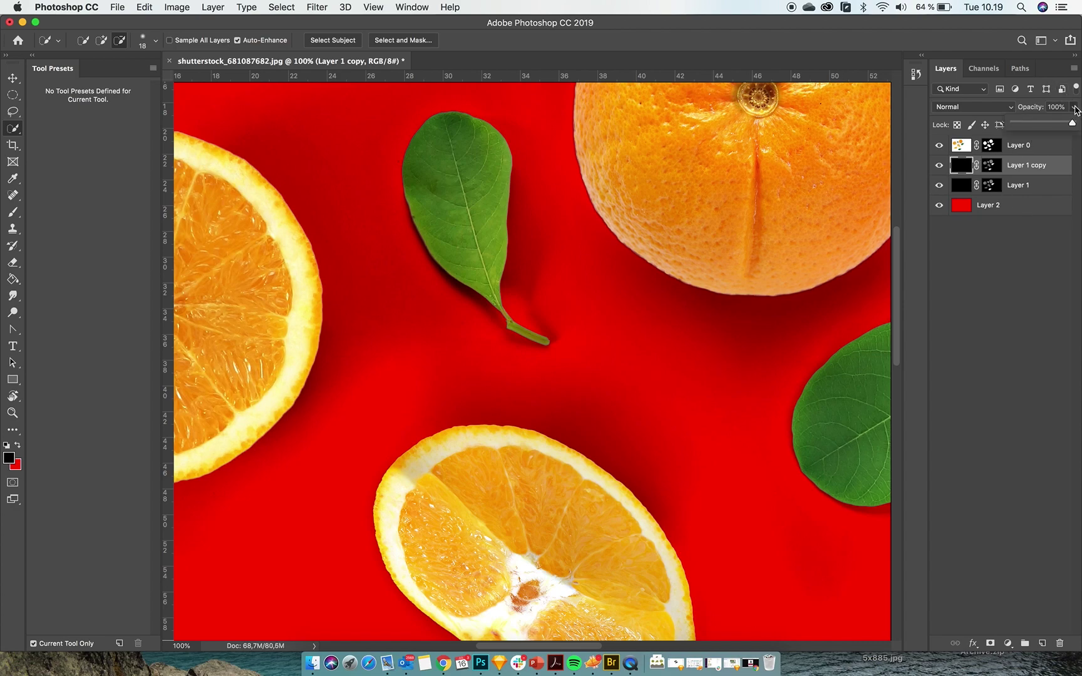
left_click_drag(1056, 121, 1034, 124)
left_click(939, 165)
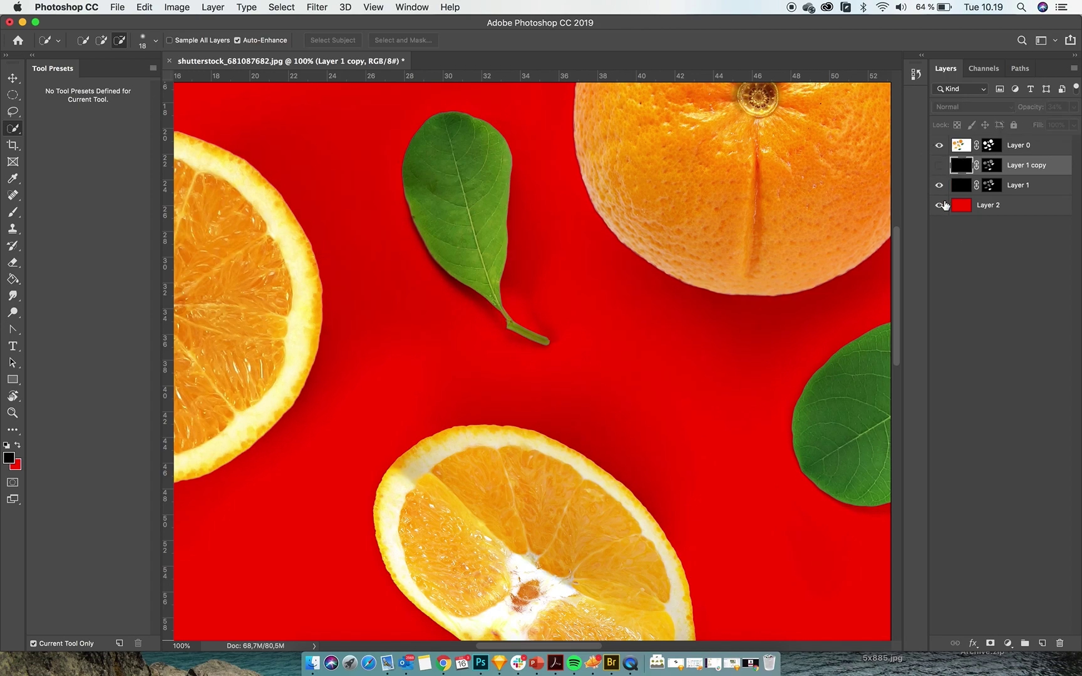
Set the background color to white and fill the red background layer with it
left_click(12, 413)
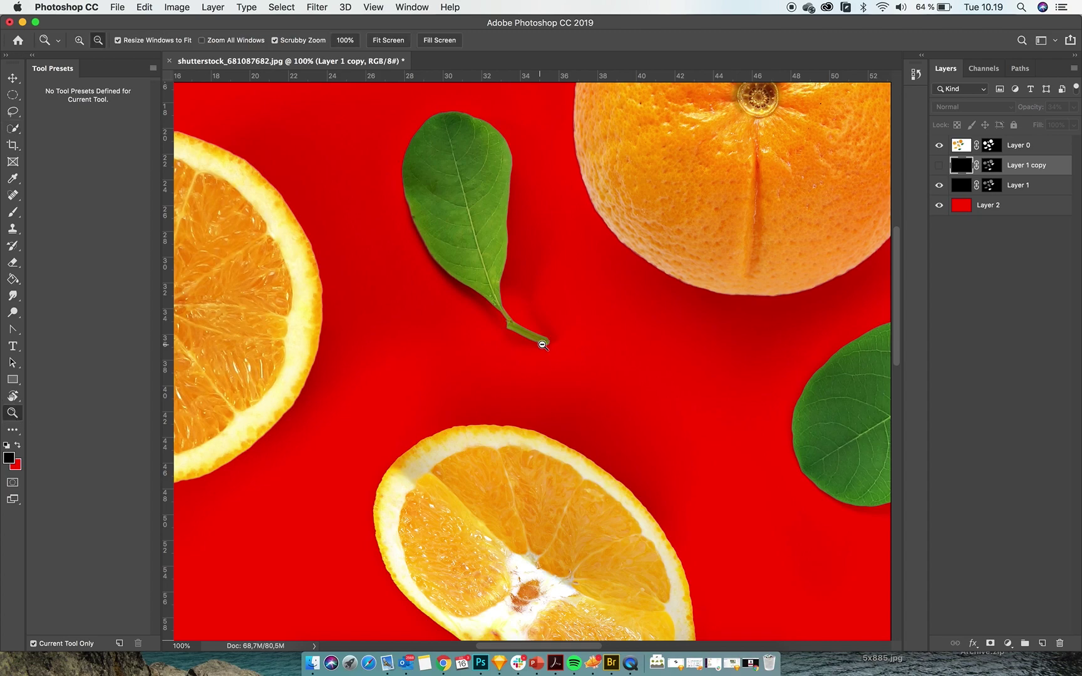
left_click(561, 343, "alt")
left_click(561, 343, "alt")
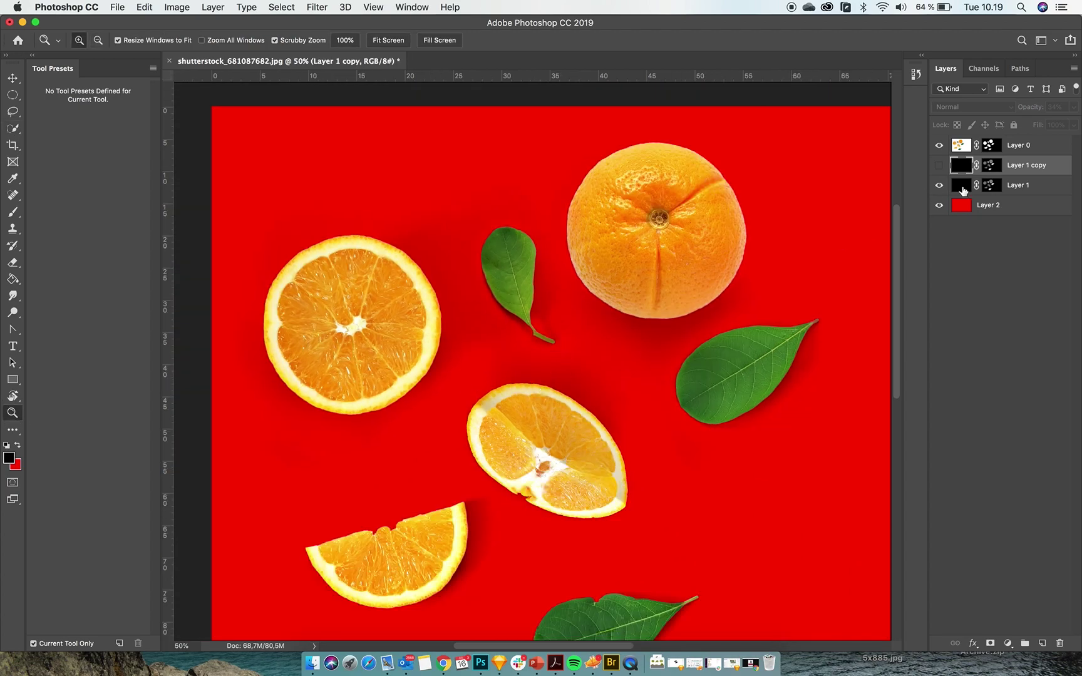
left_click(1040, 193)
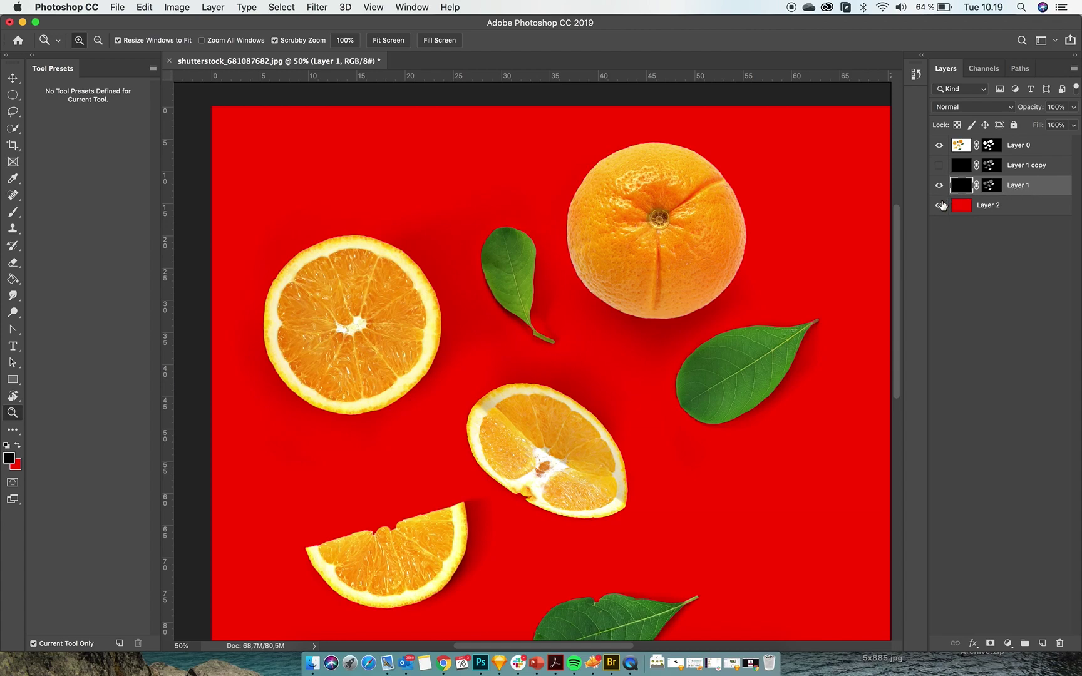
left_click(972, 208)
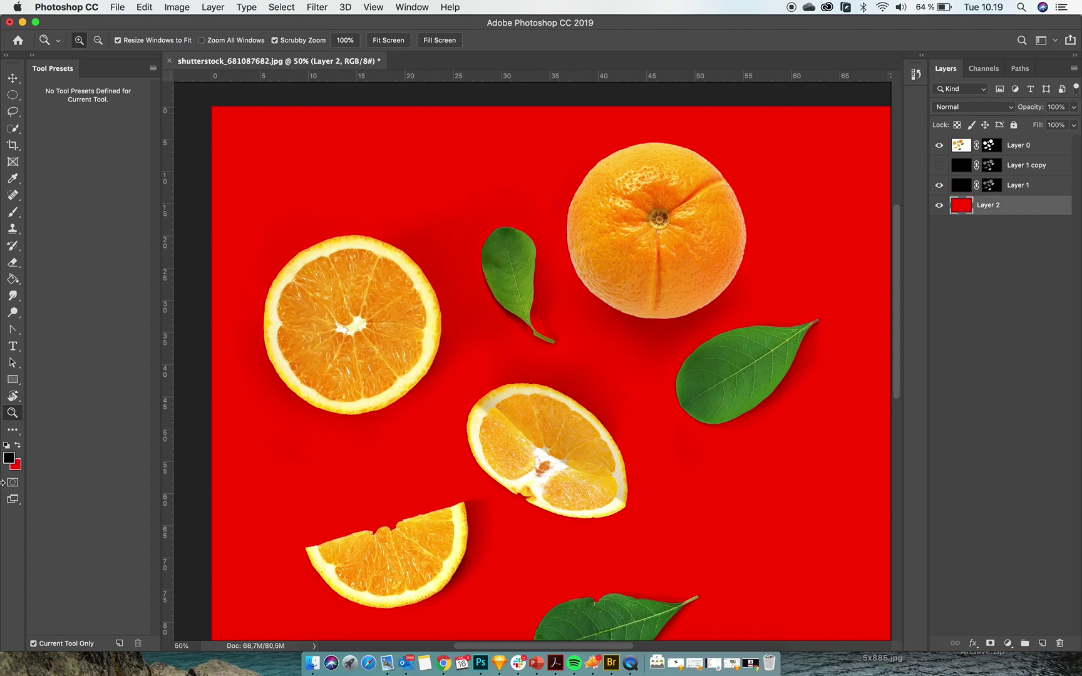
left_click(19, 465)
left_click_drag(102, 107, 8, 51)
left_click(278, 45)
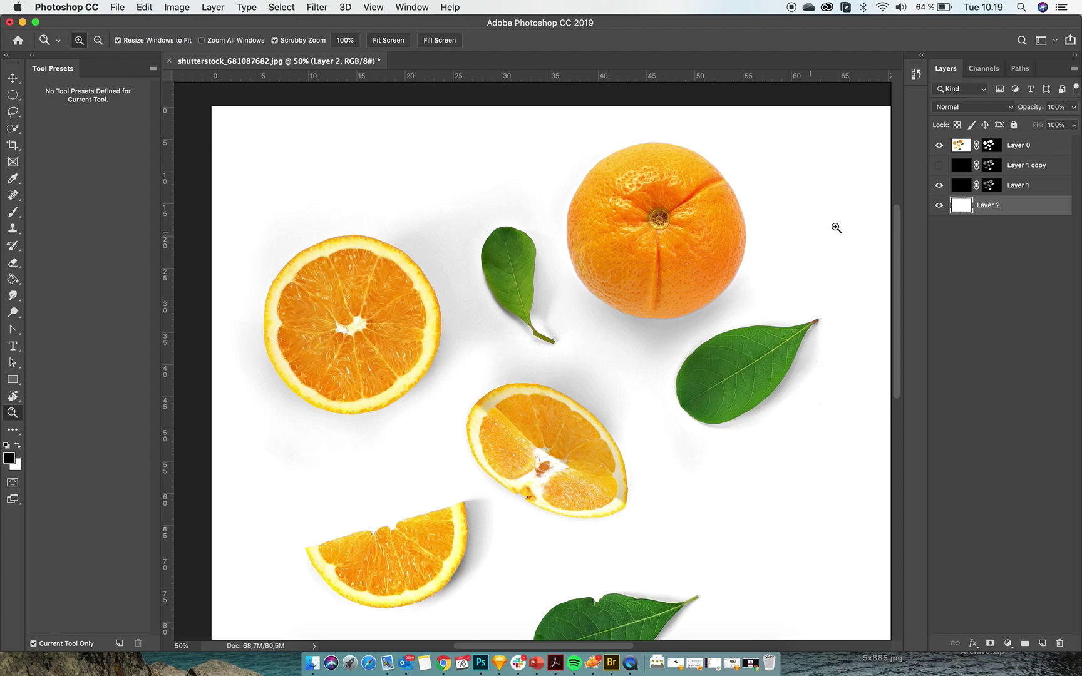
Show the duplicate shadow layer and set its opacity to 100%
left_click(940, 166)
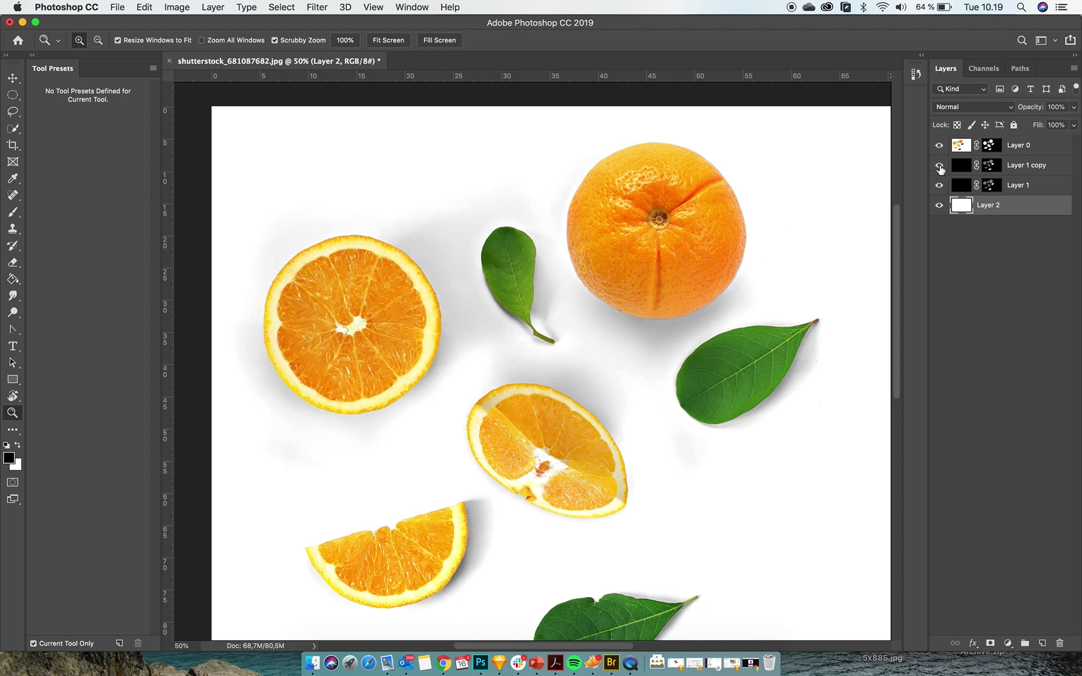
left_click(1042, 166)
left_click(1075, 107)
left_click_drag(1034, 122, 1073, 123)
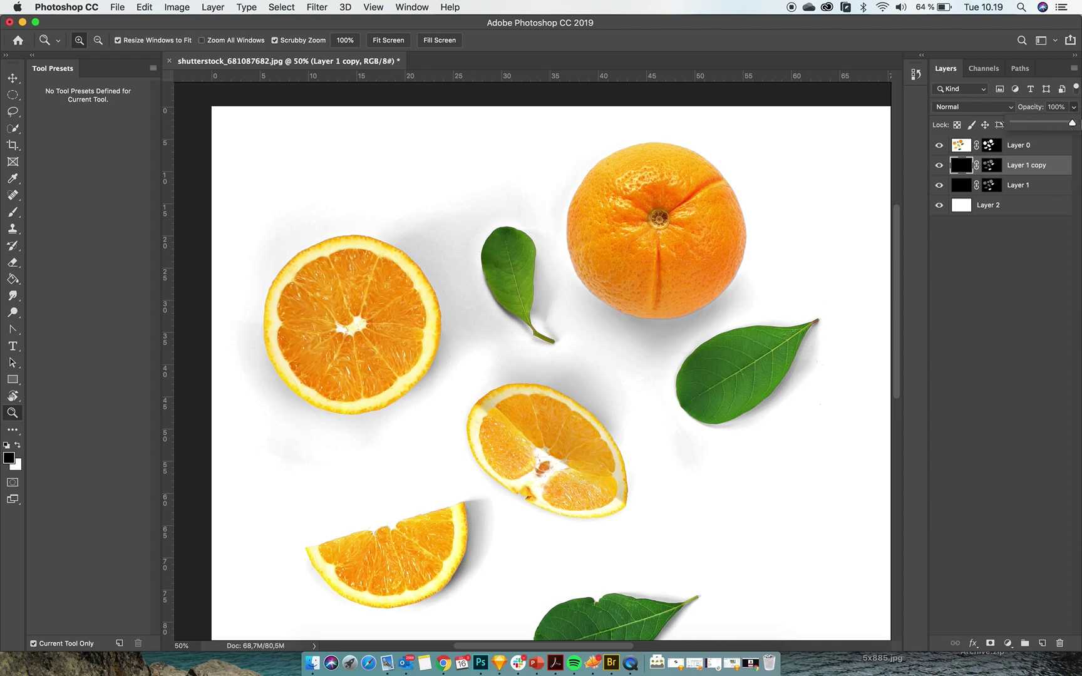
Hide the duplicate shadow and white background layers, and quick-export the transparent image as a PNG to the Desktop
left_click(939, 165)
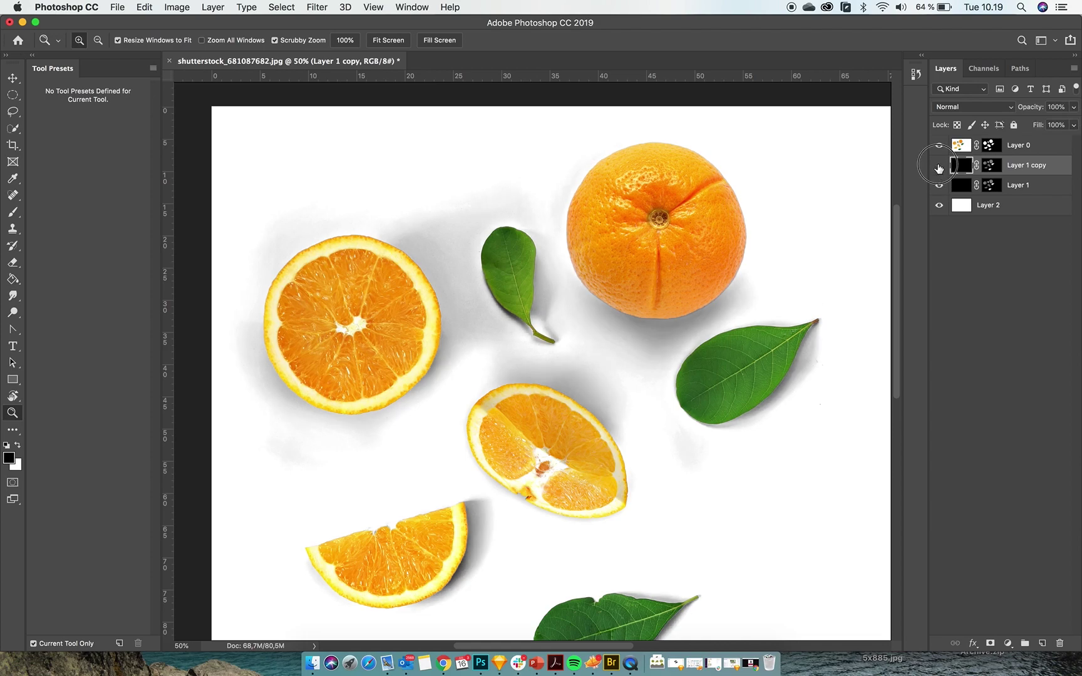
left_click(940, 207)
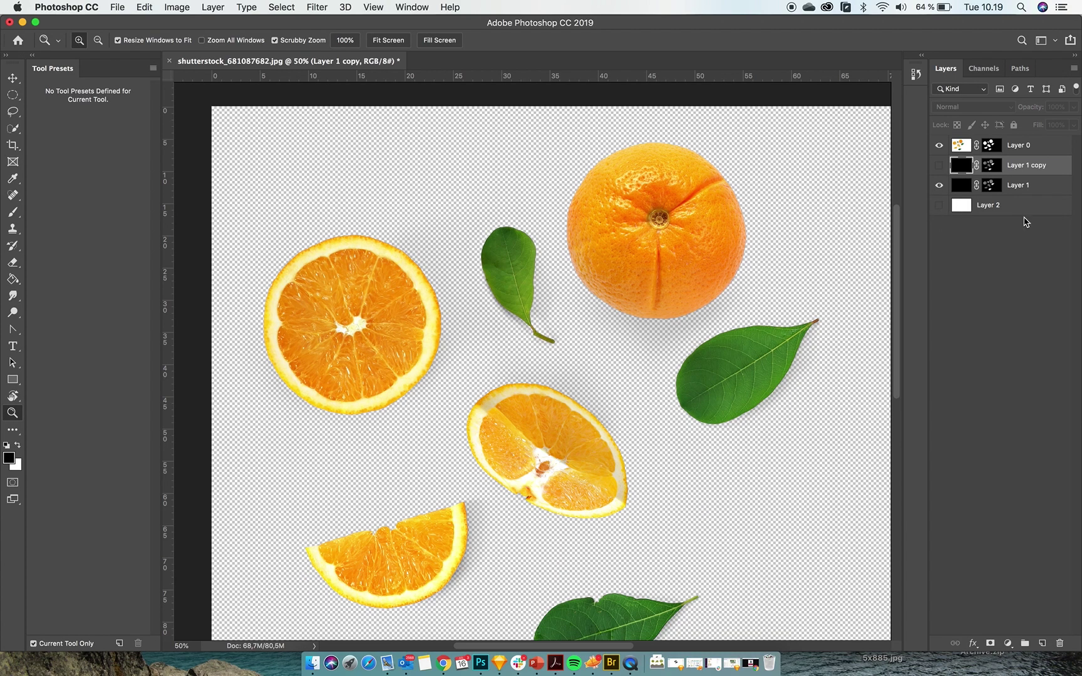
left_click(117, 7)
mouse_move(142, 179)
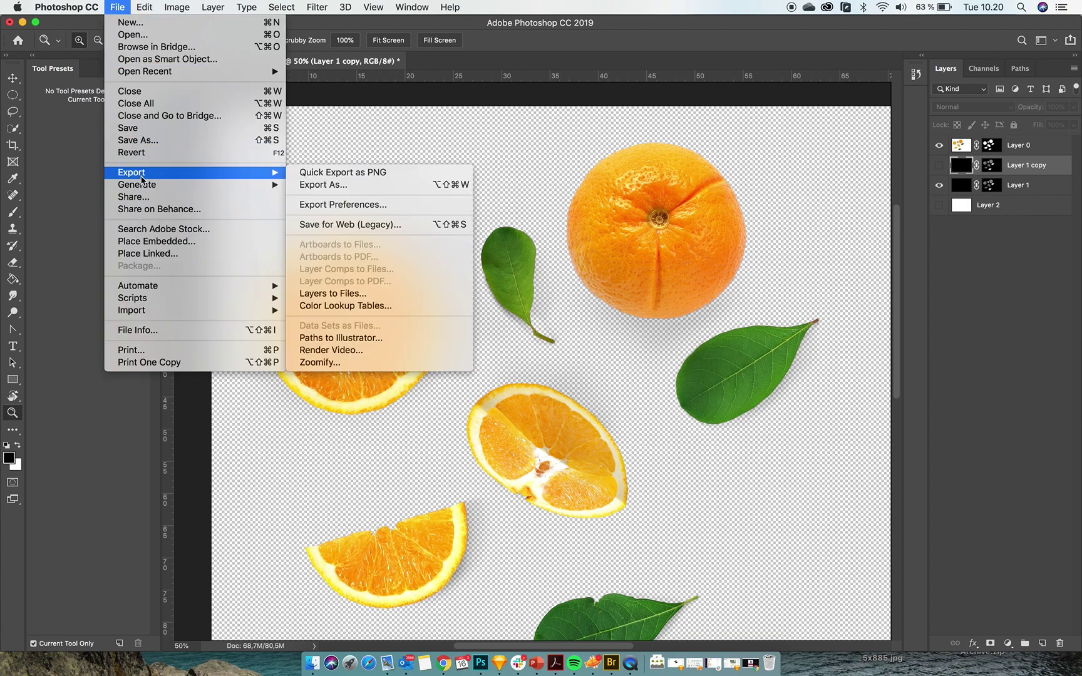
left_click(327, 175)
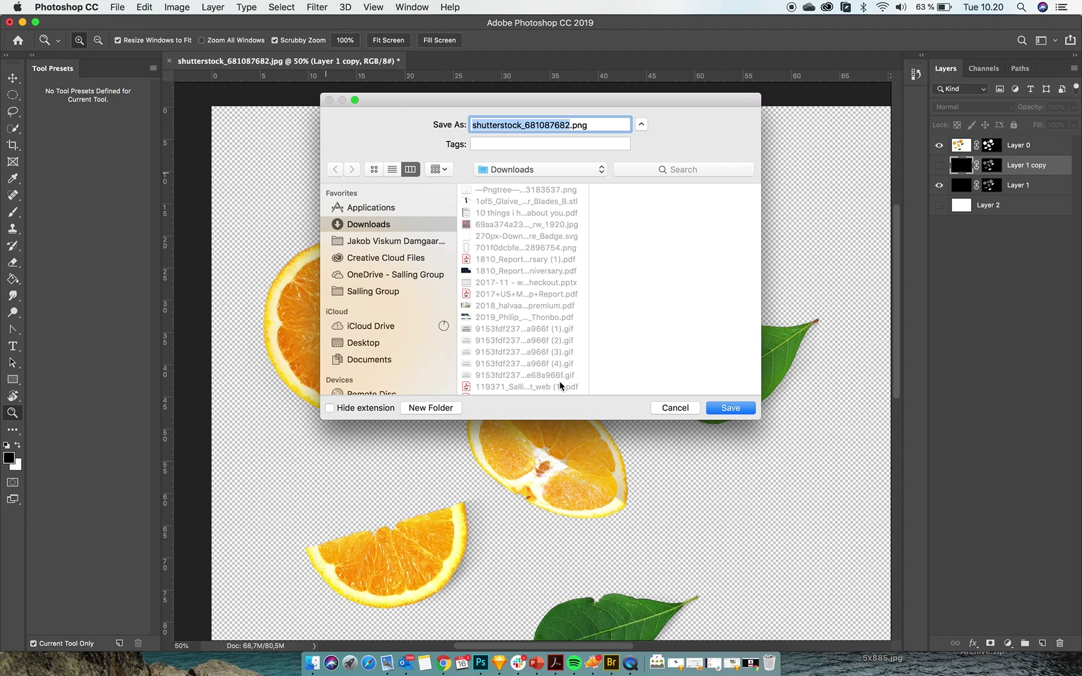
left_click(386, 342)
left_click(730, 407)
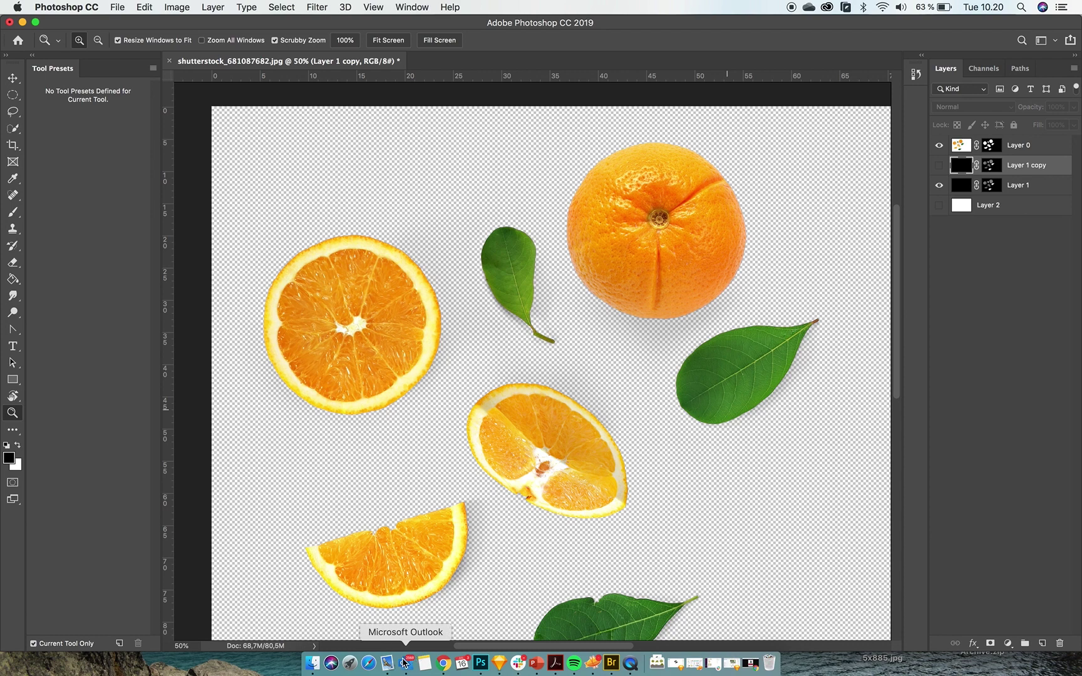
left_click(629, 665)
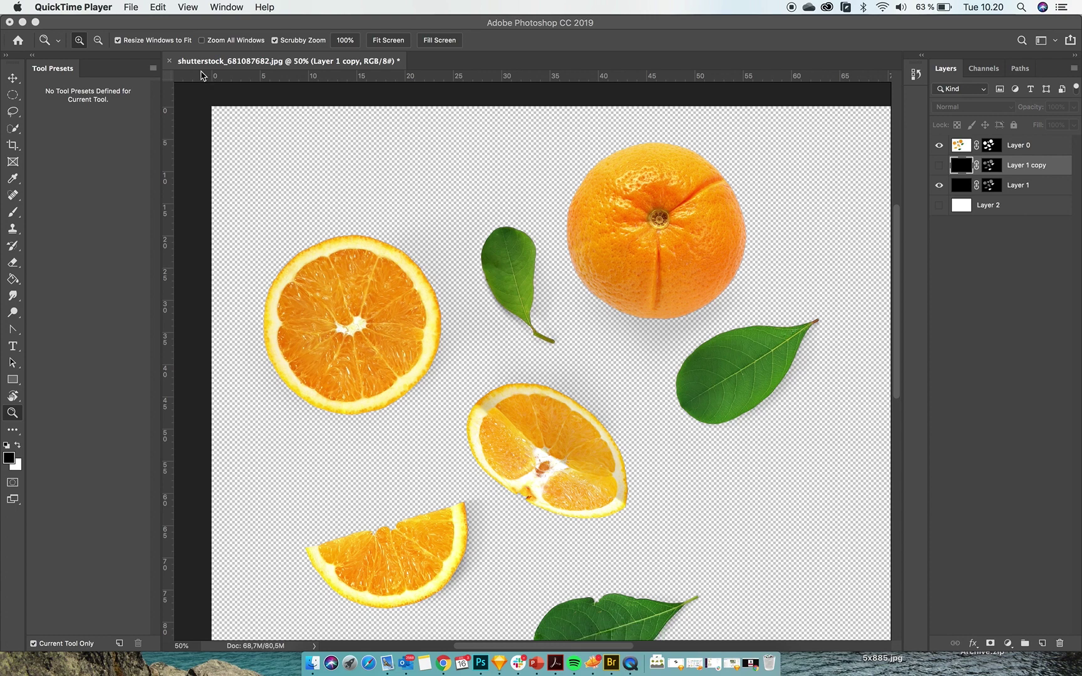
left_click(132, 7)
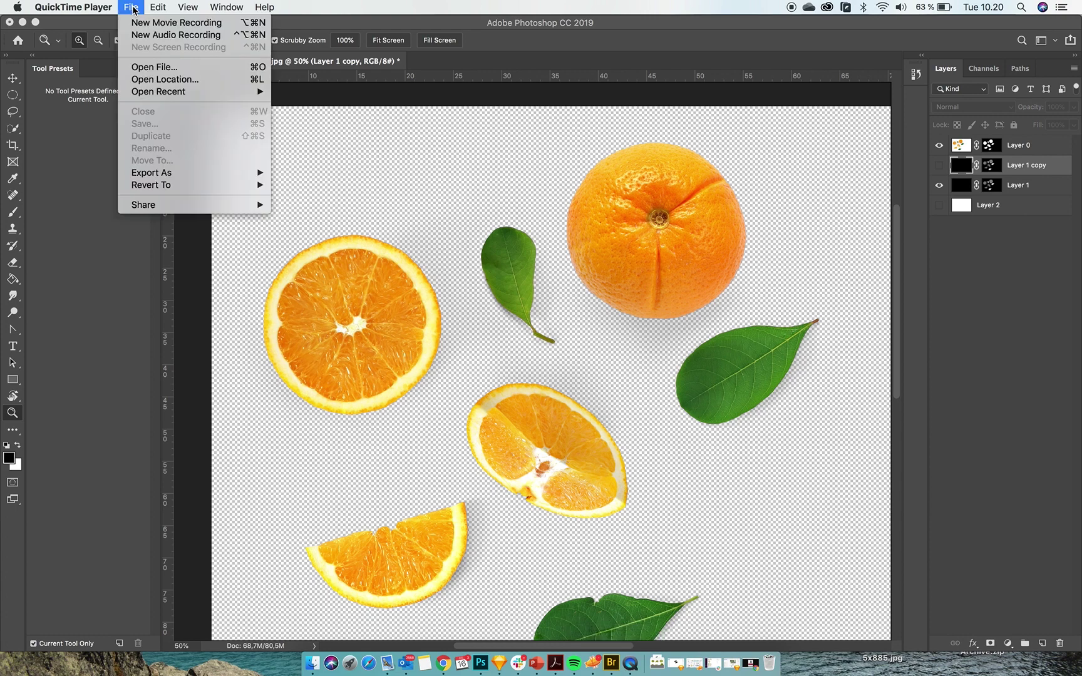
left_click(133, 9)
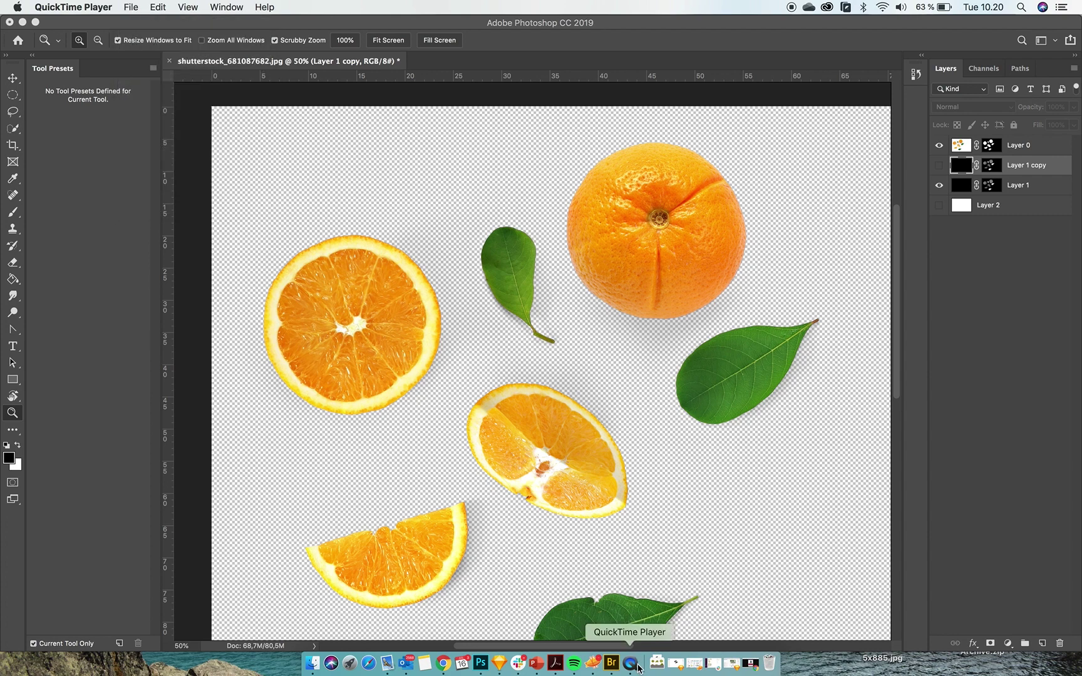